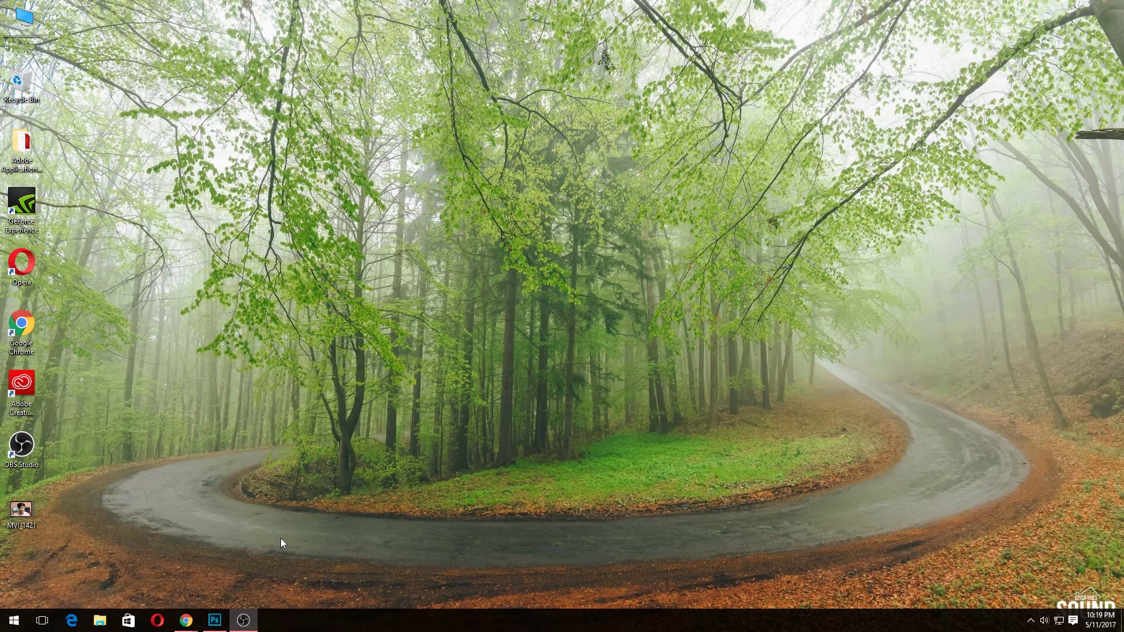
Step: Back in Photoshop, create a new 1920×1080 px, 300 ppi document with a transparent background
left_click(214, 620)
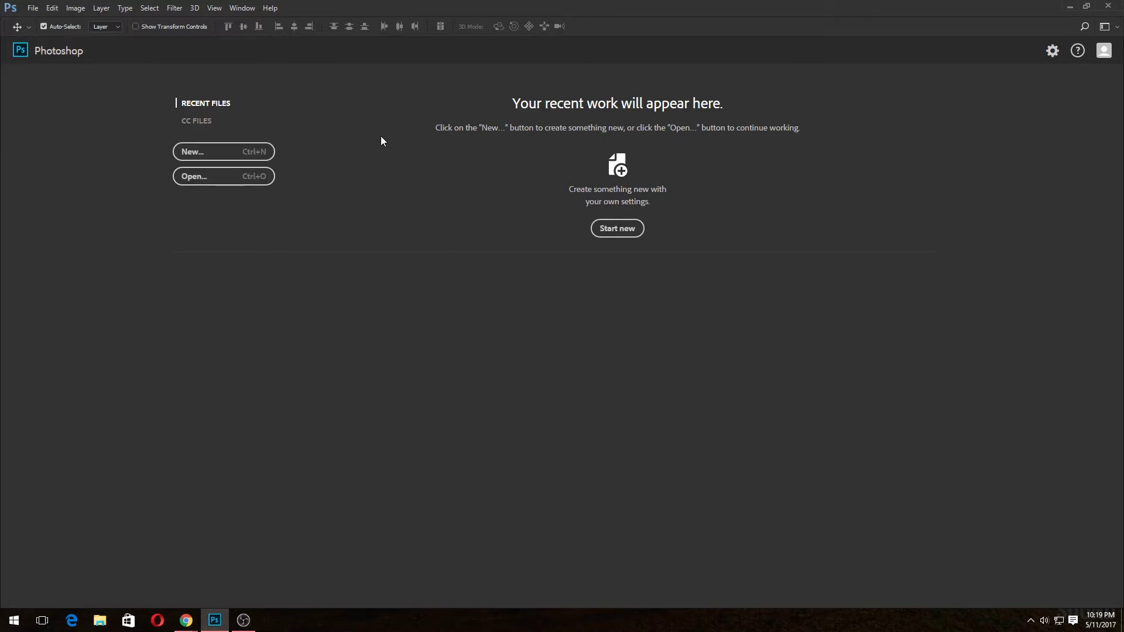
left_click(255, 153)
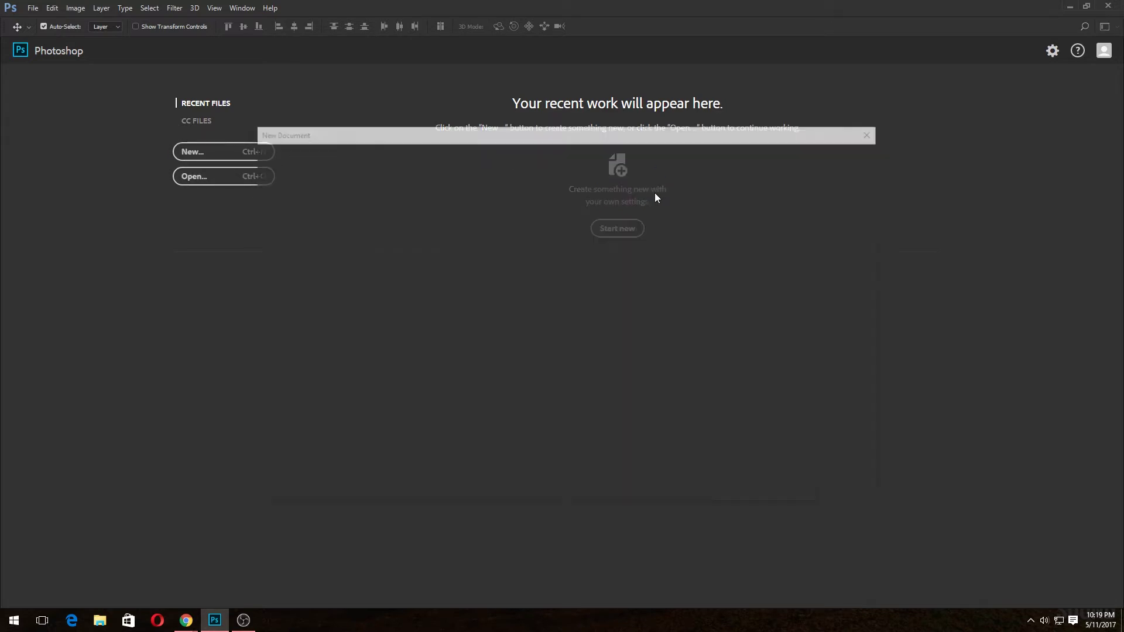
left_click_drag(498, 138, 498, 109)
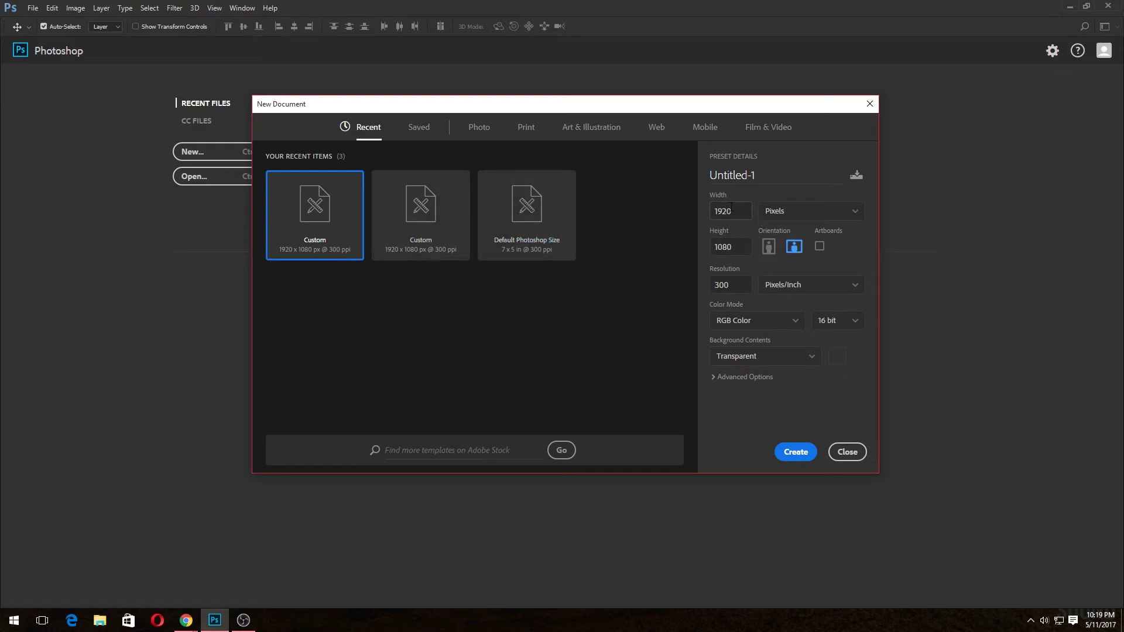
left_click(731, 209)
key("Tab")
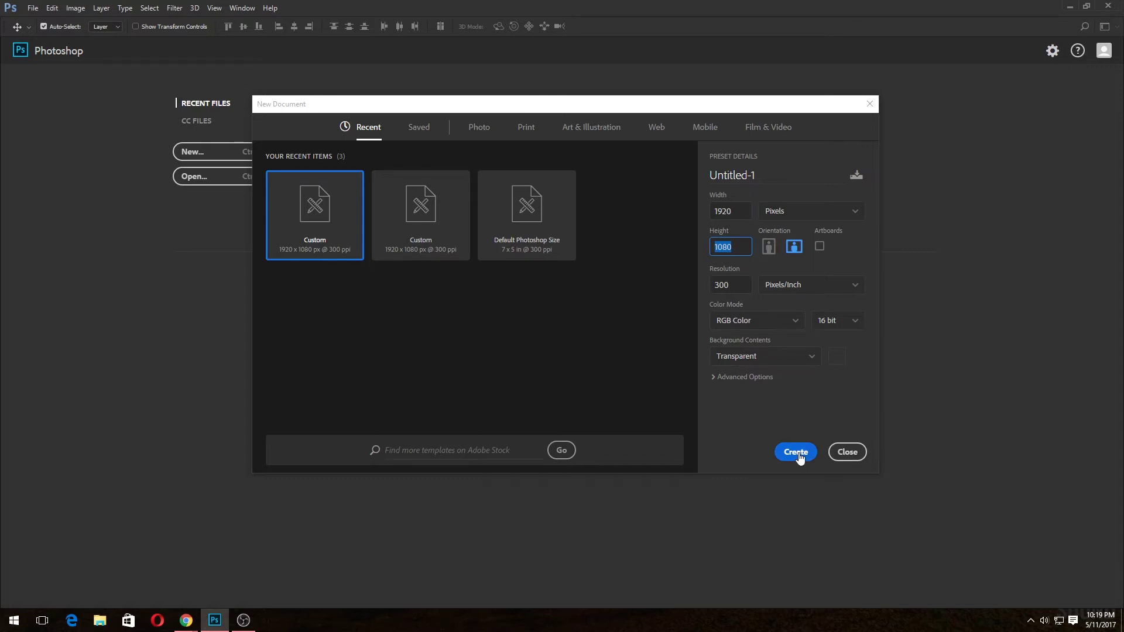
left_click(796, 452)
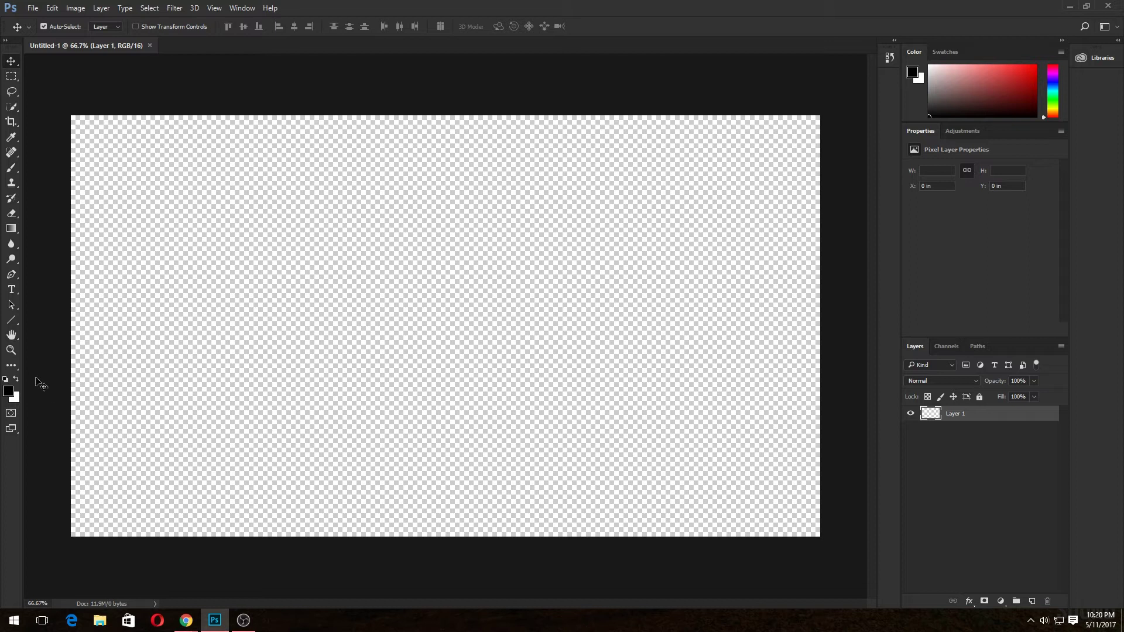
Step: Select the Rectangle Tool and give it a bright green solid fill
left_click(16, 321)
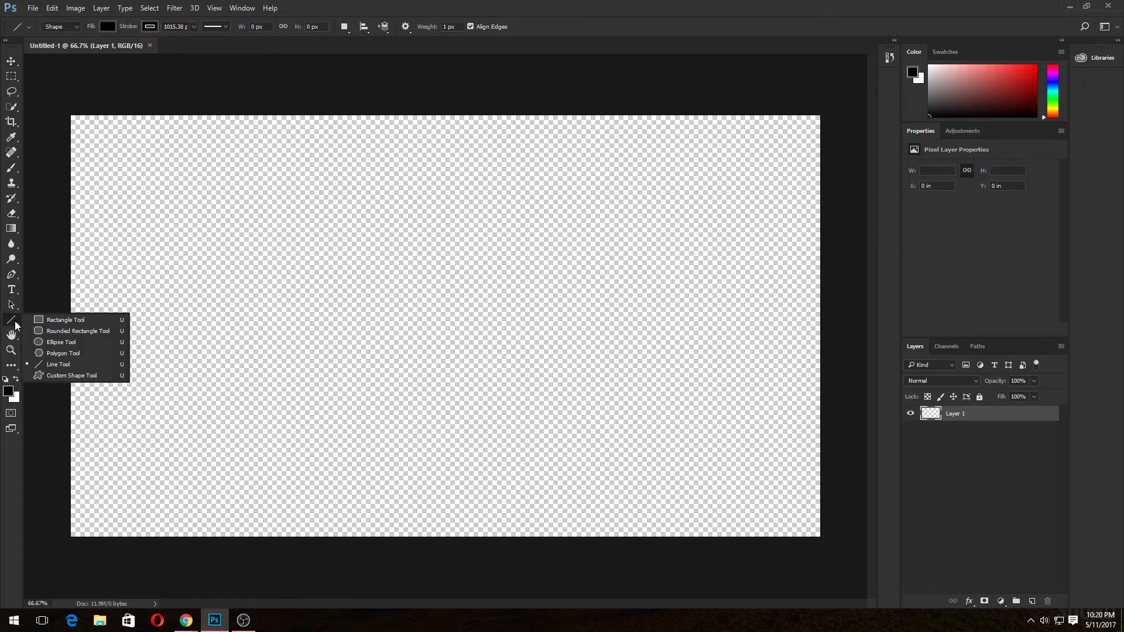
left_click(75, 321)
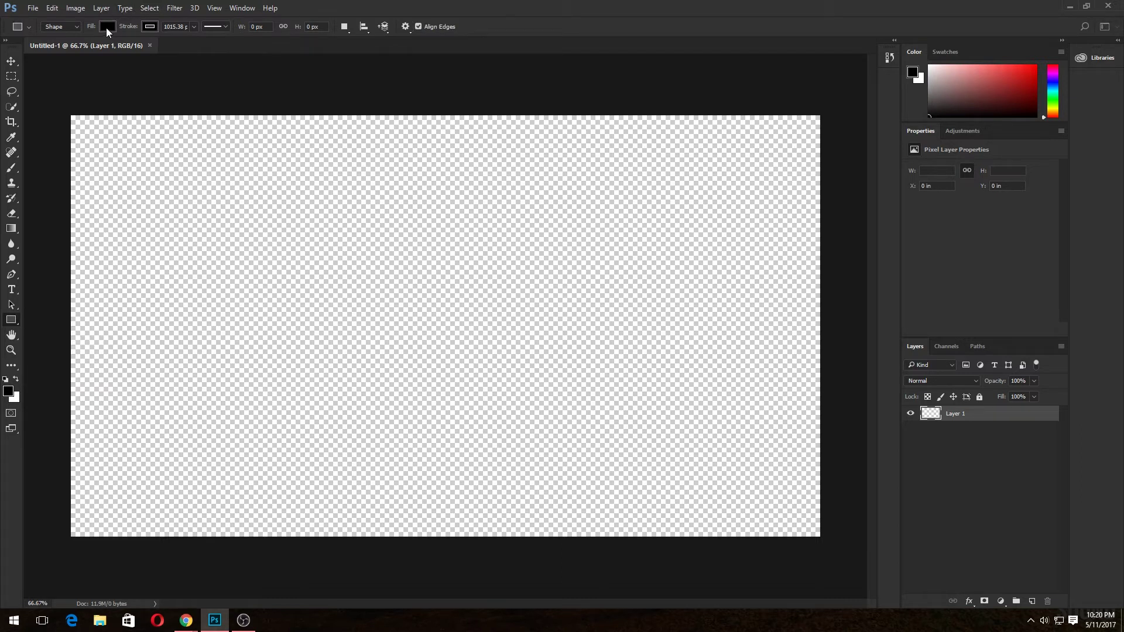
left_click(107, 28)
left_click(61, 49)
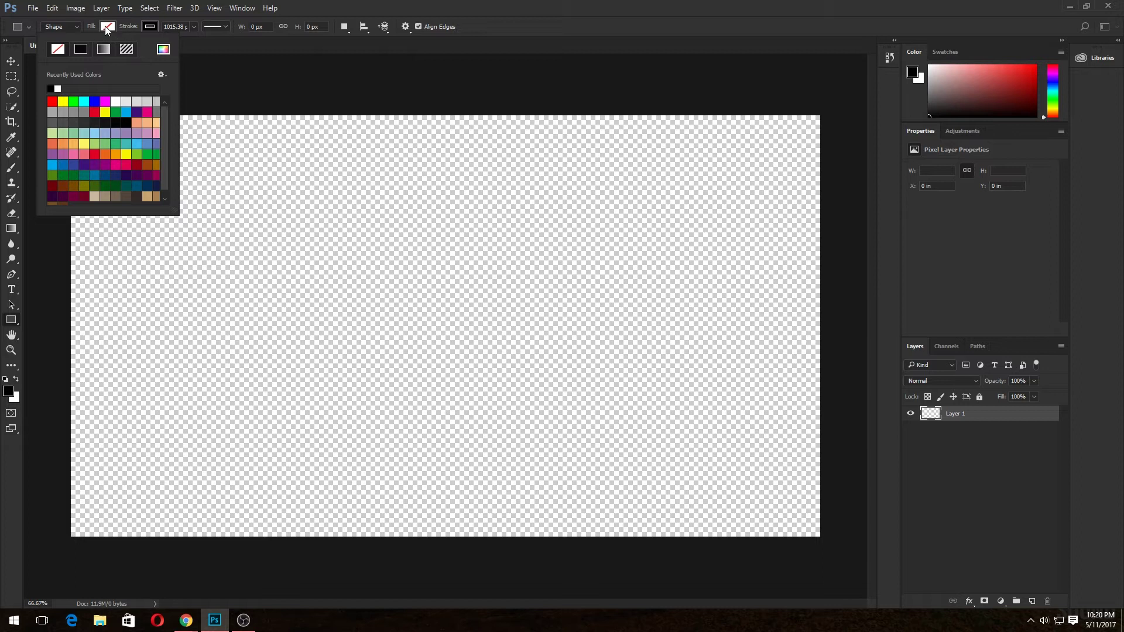
left_click(83, 50)
left_click(73, 101)
Step: Set the rectangle stroke to green and reduce its width to about 16.57 px
left_click(150, 26)
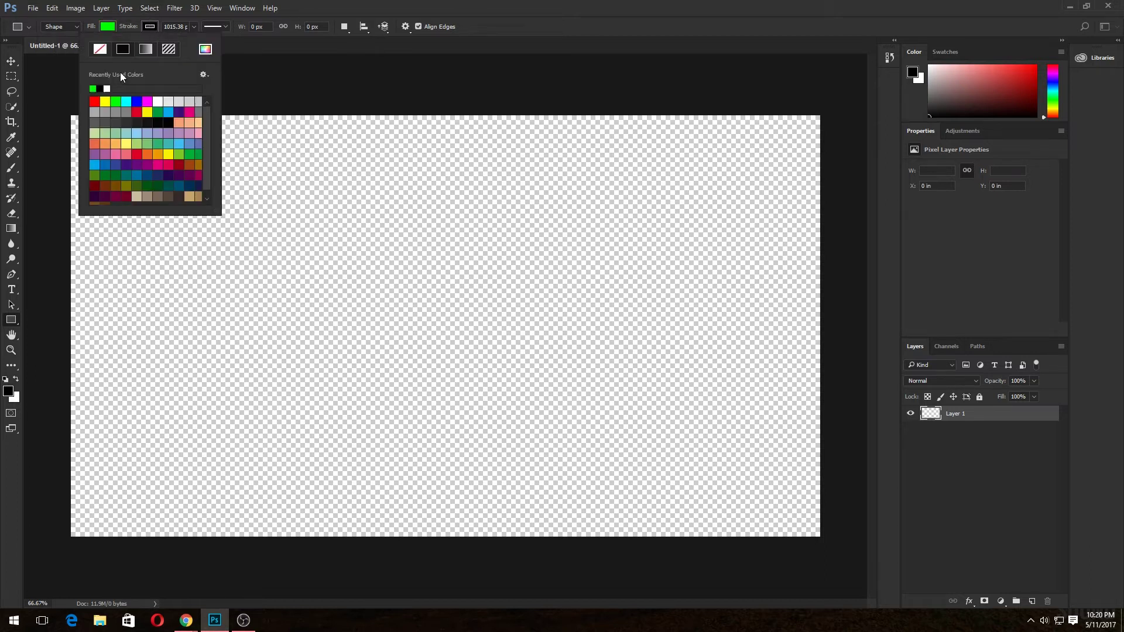
left_click(116, 101)
left_click(238, 44)
left_click(211, 28)
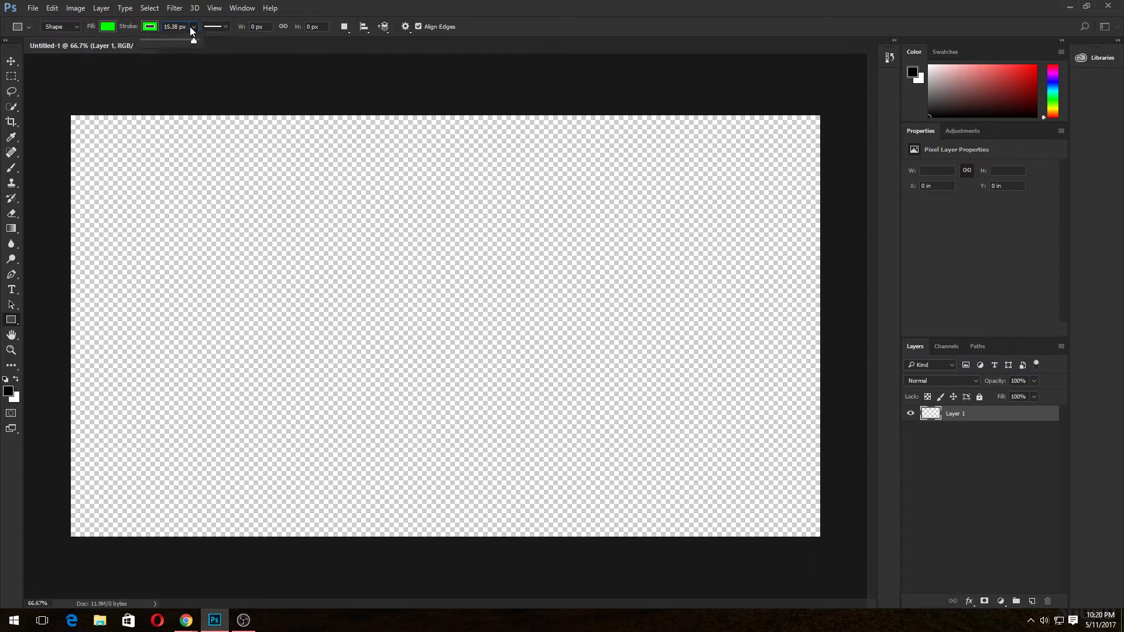
left_click(194, 27)
left_click_drag(192, 41, 175, 41)
Step: Draw a green rectangle bar on the canvas's left side and move it lower
left_click_drag(62, 347, 290, 386)
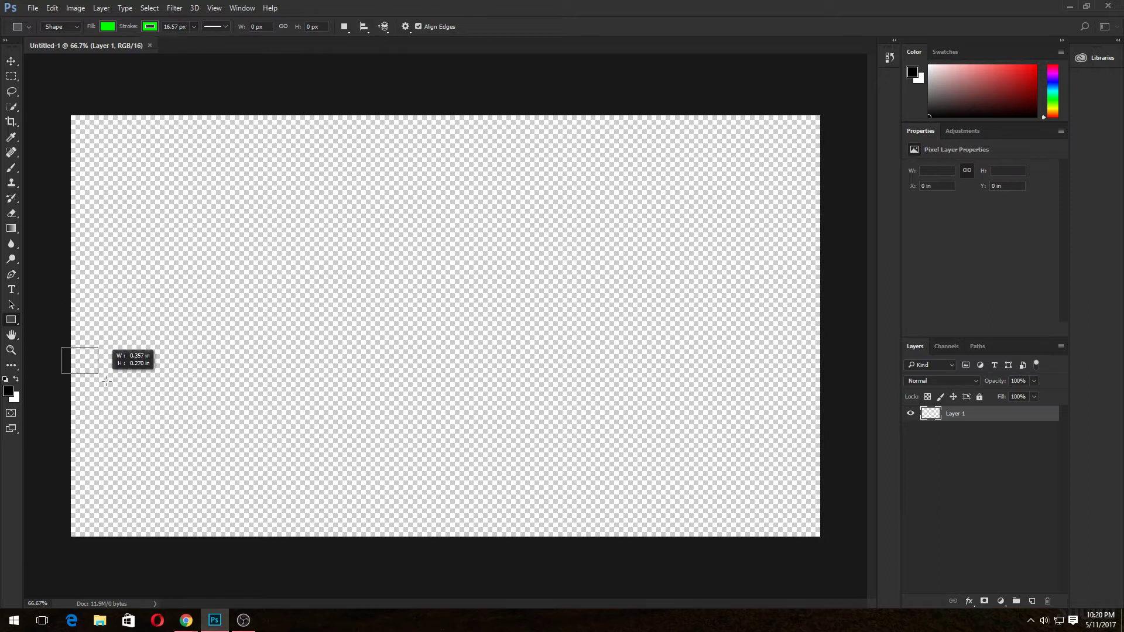
left_click_drag(289, 387, 304, 382)
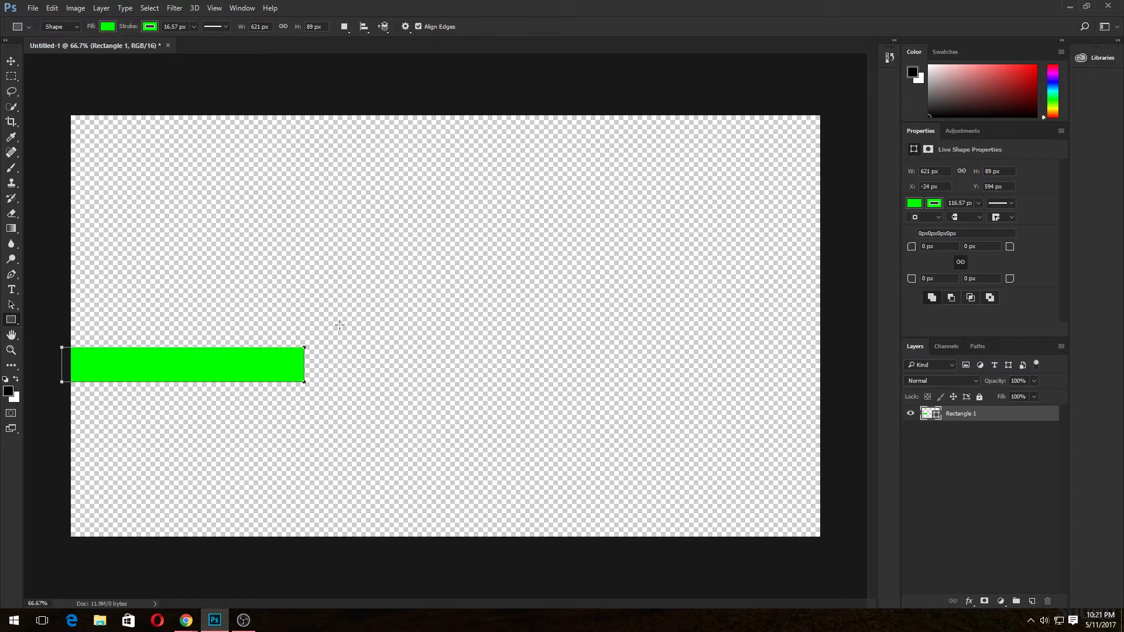
key("ctrl+Return")
key("ctrl+d")
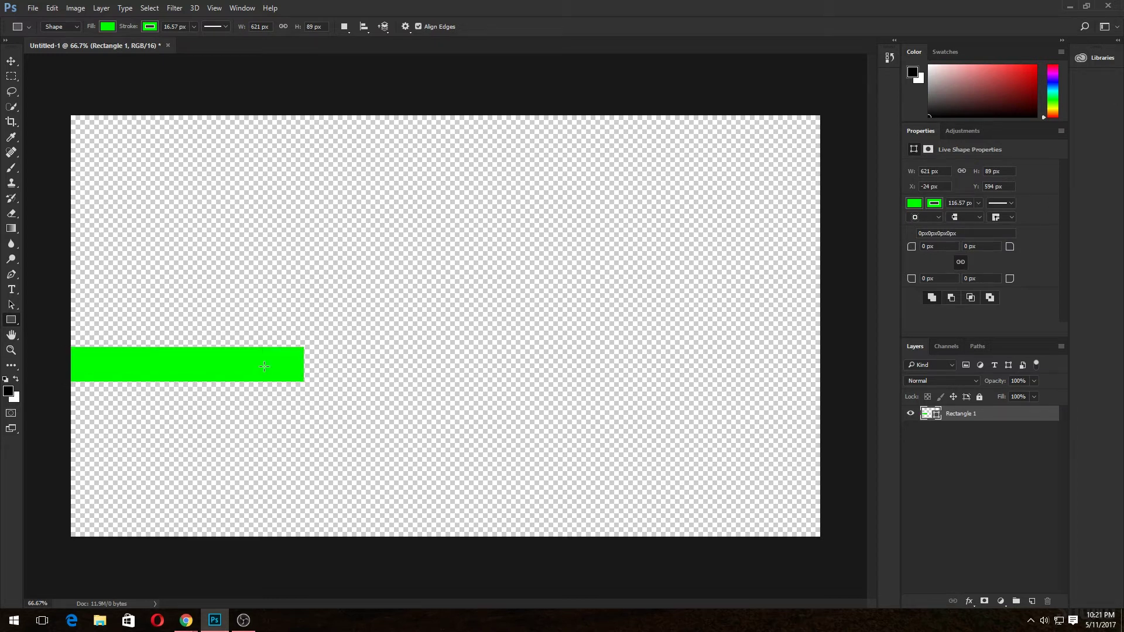
key("ctrl")
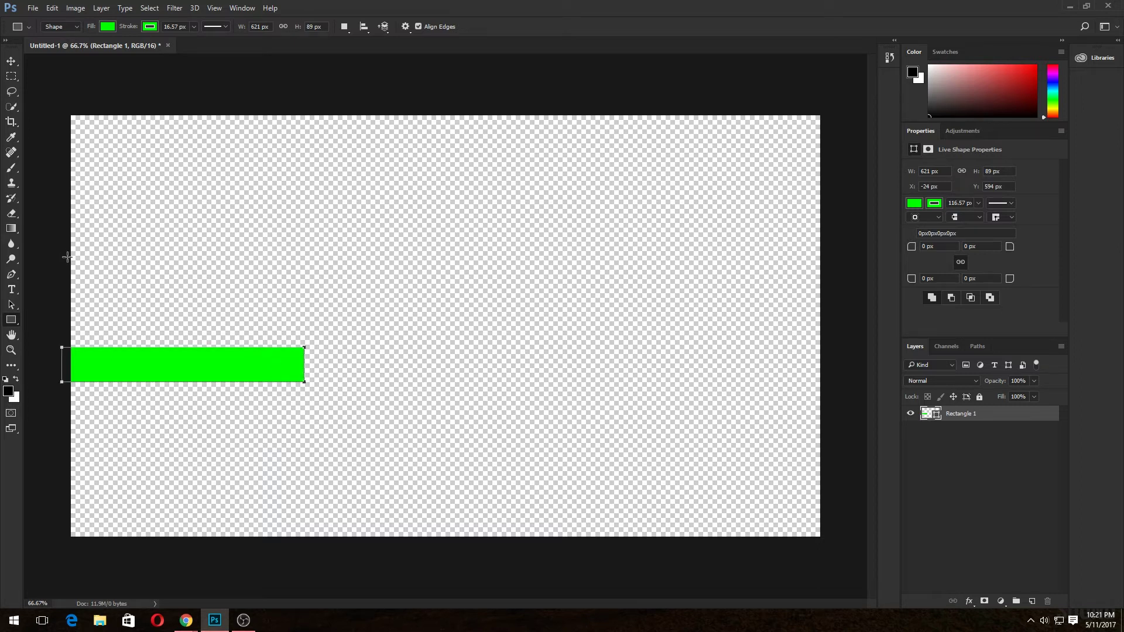
key("v")
mouse_move(178, 363)
left_mouse_down()
mouse_move(210, 385)
mouse_move(185, 380)
mouse_move(189, 458)
left_mouse_up()
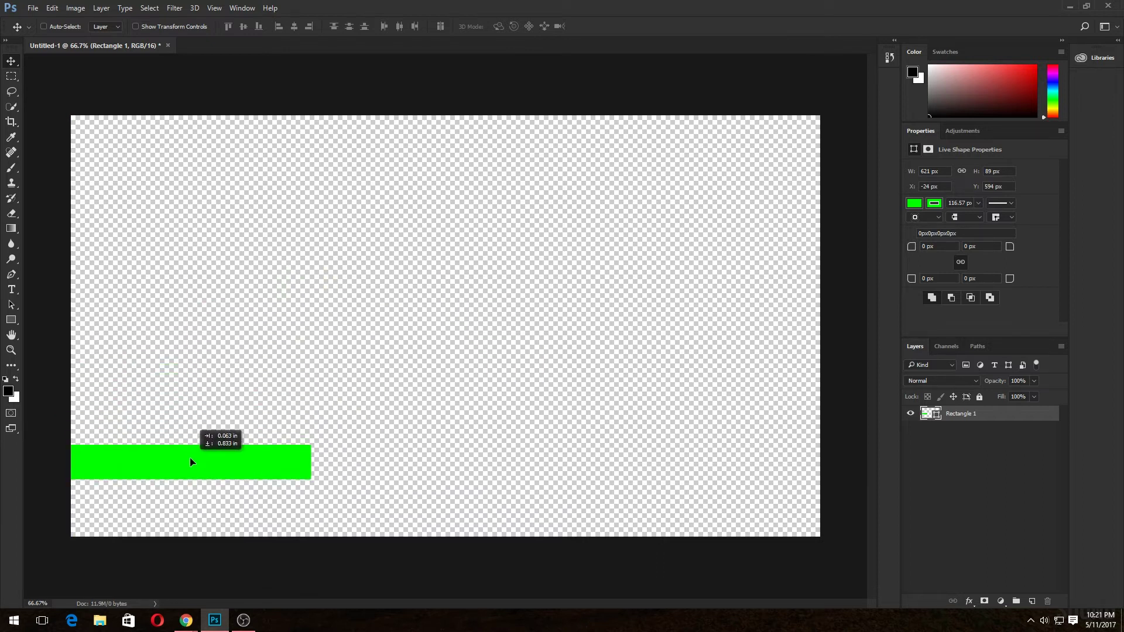
Step: Shorten the bar's width and move it up to just below the canvas middle
key("ctrl+t")
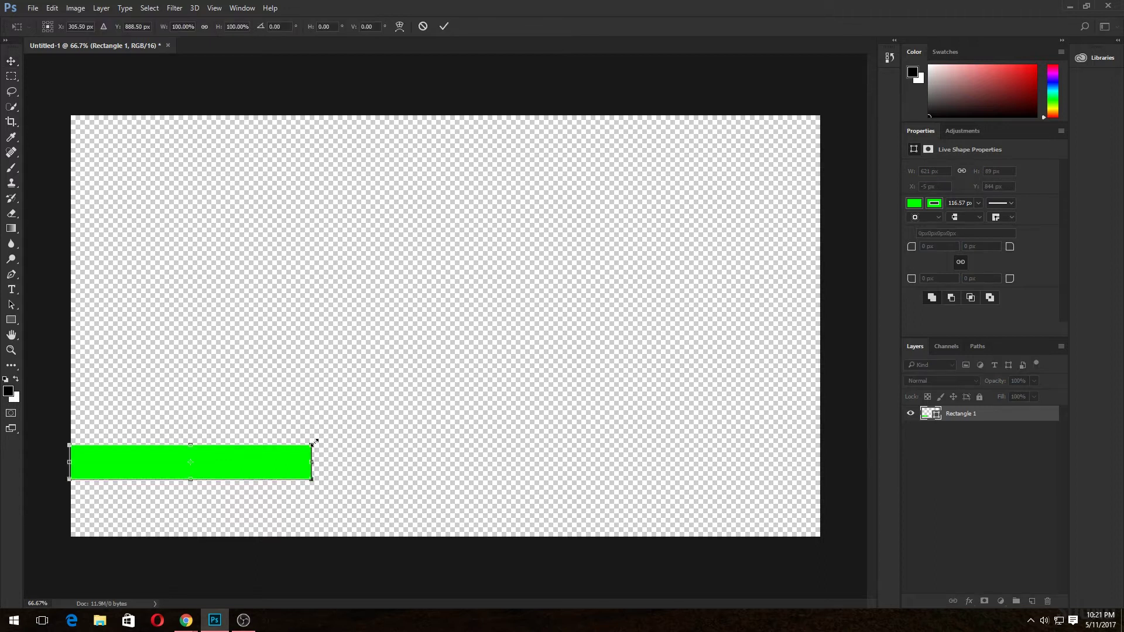
mouse_move(311, 444)
left_mouse_down()
mouse_move(286, 426)
mouse_move(238, 444)
left_mouse_up()
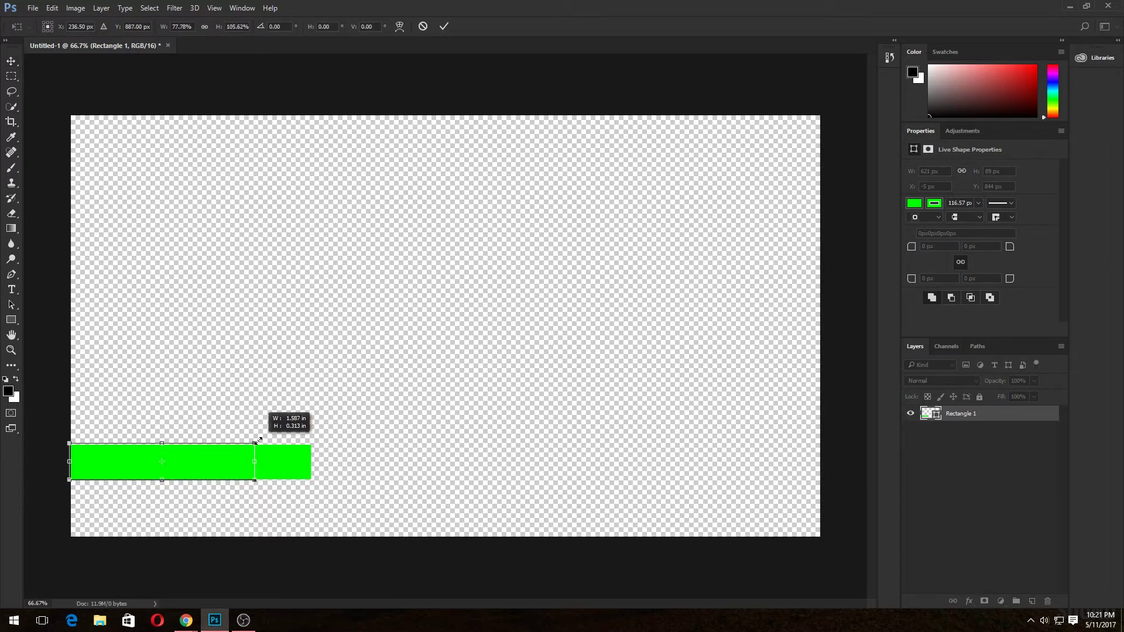
key("Return")
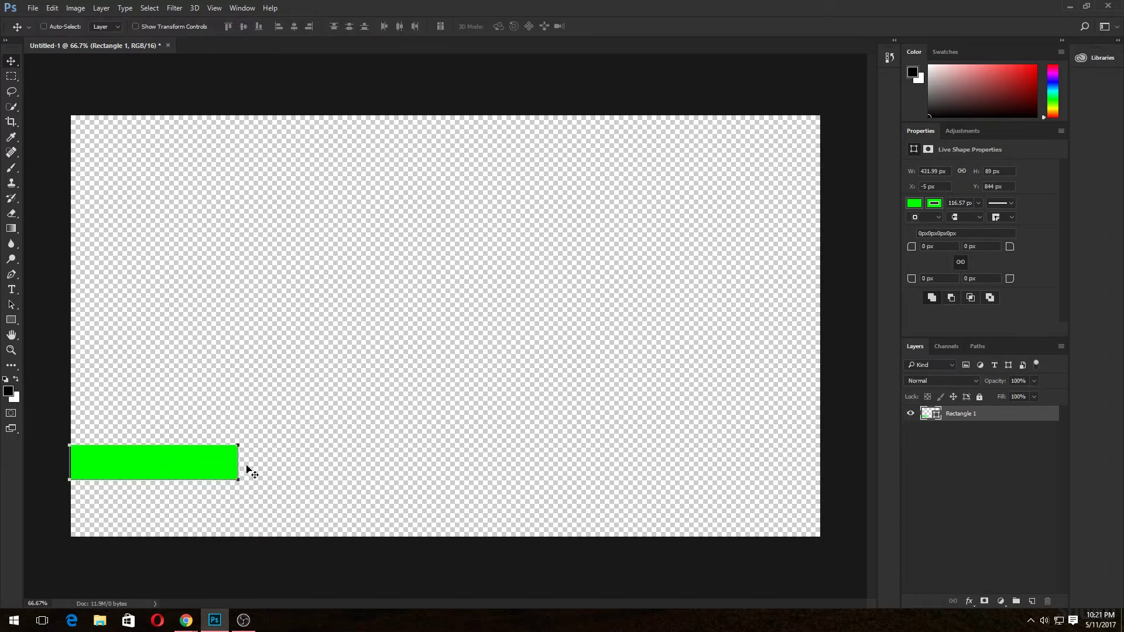
key("ctrl")
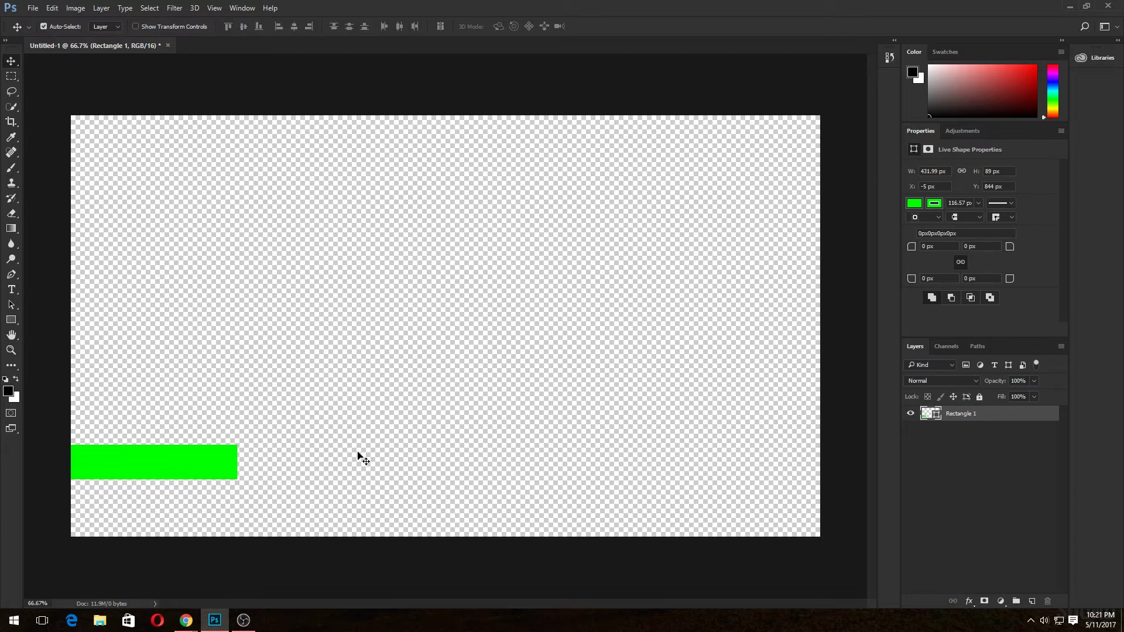
left_click_drag(232, 471, 195, 384)
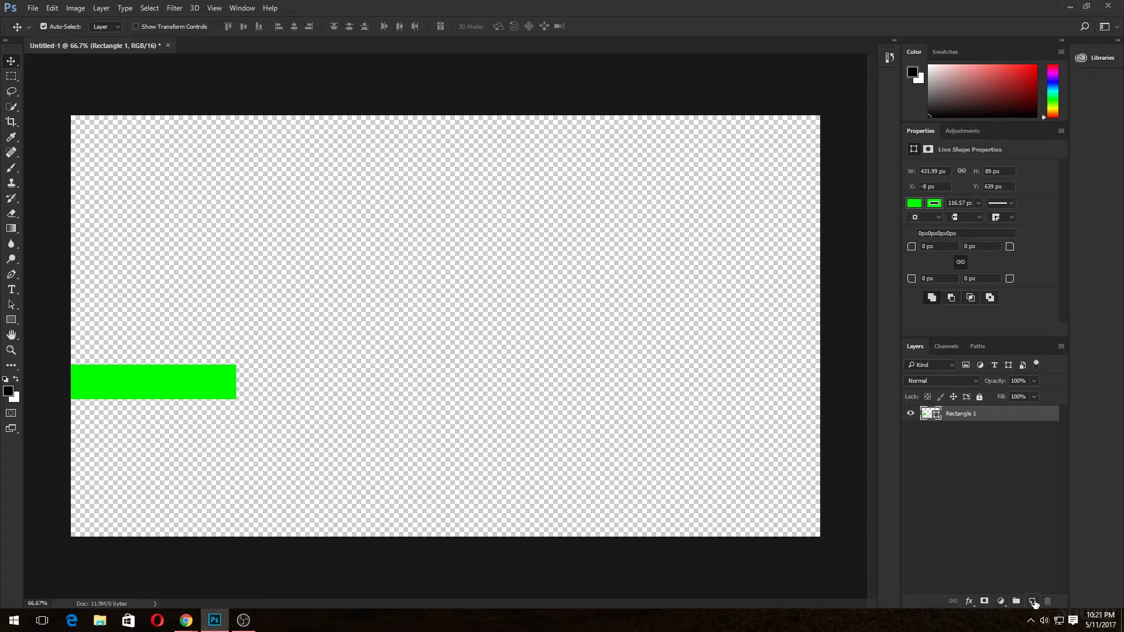
Step: Add an empty Layer 1, then bring up the options menu for the Rectangle 1 layer
left_click(1033, 602)
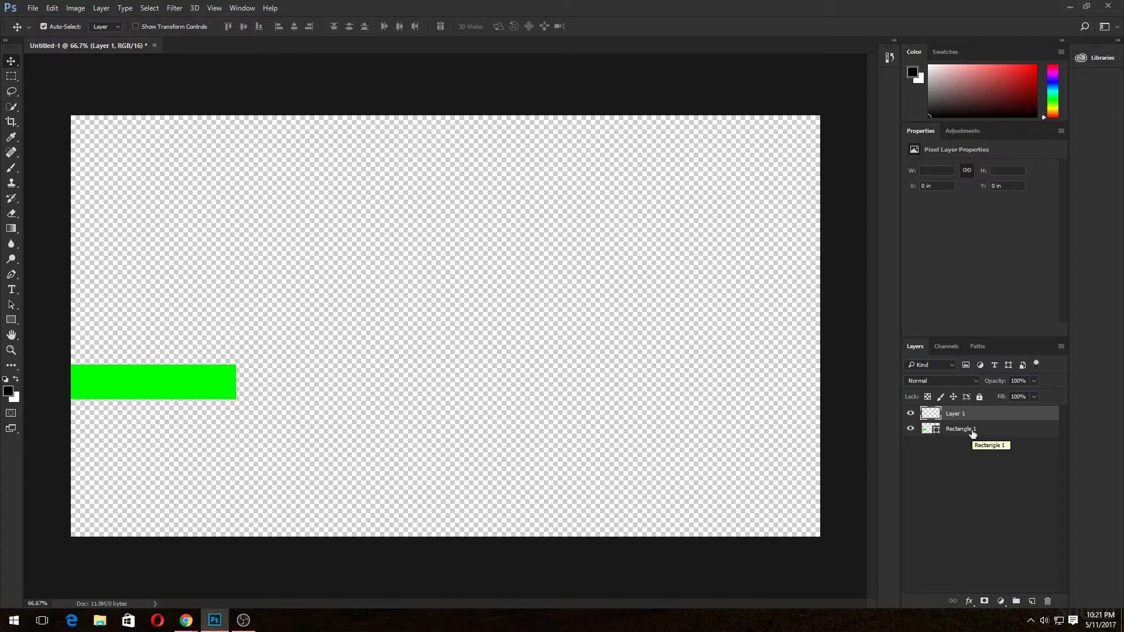
left_click(972, 431)
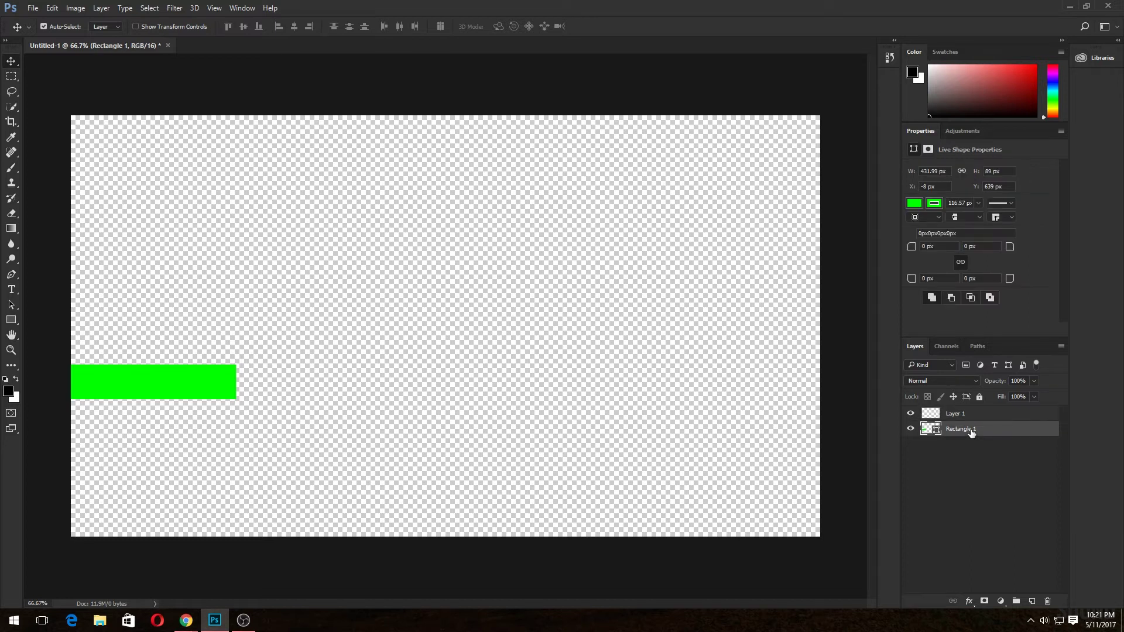
right_click(972, 432)
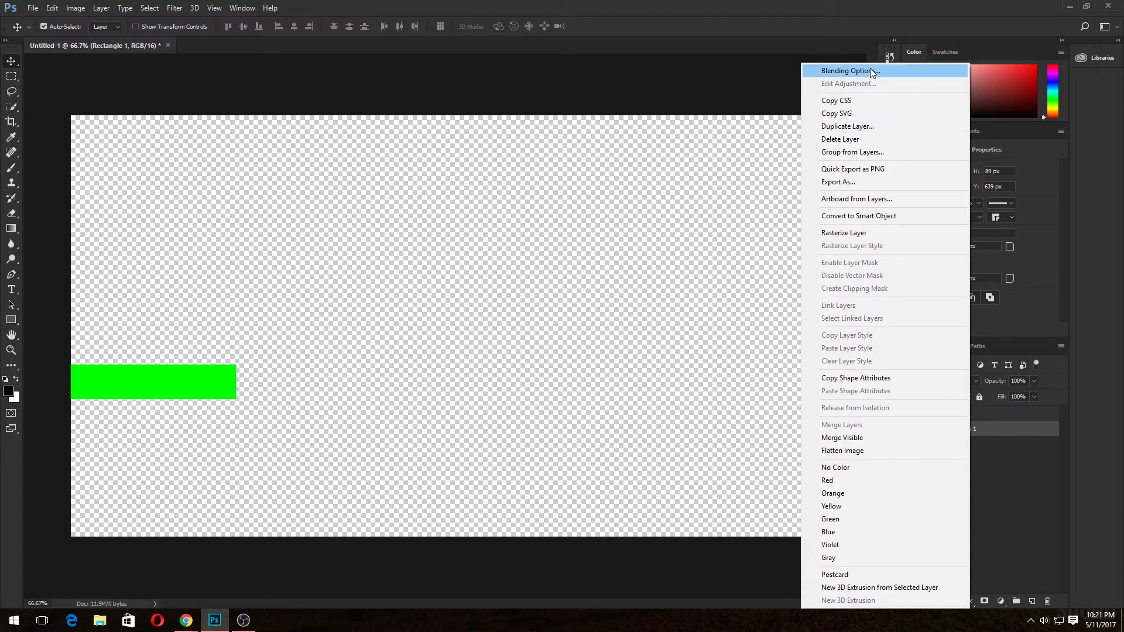
Step: In the bar's Layer Style, add a drop shadow with spread 22, without outer glow
left_click(872, 72)
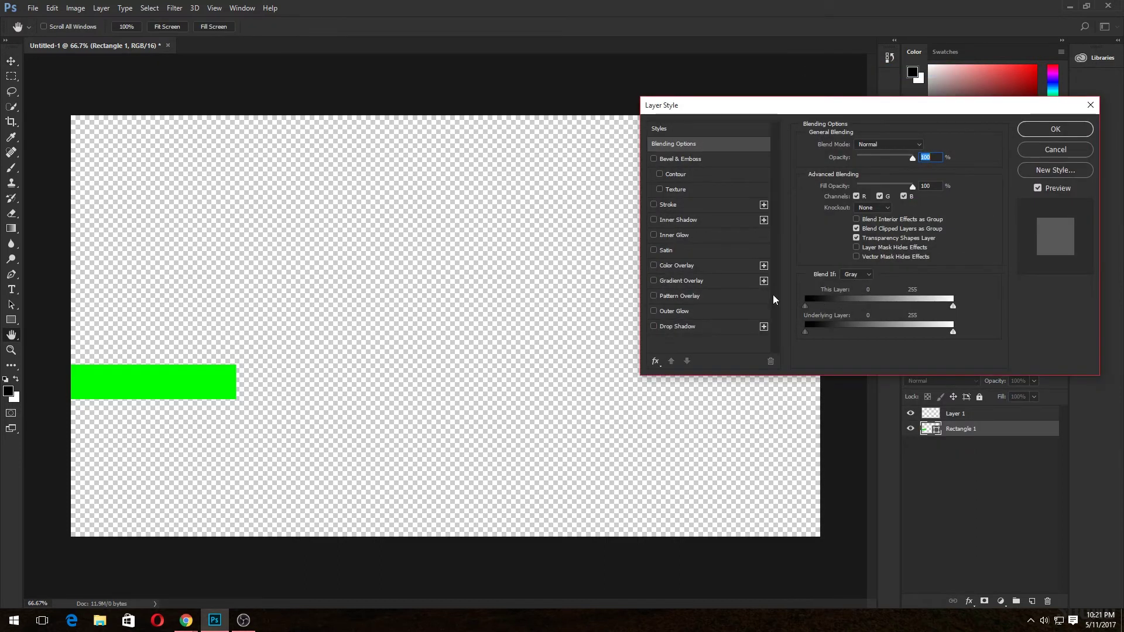
left_click_drag(696, 107, 427, 89)
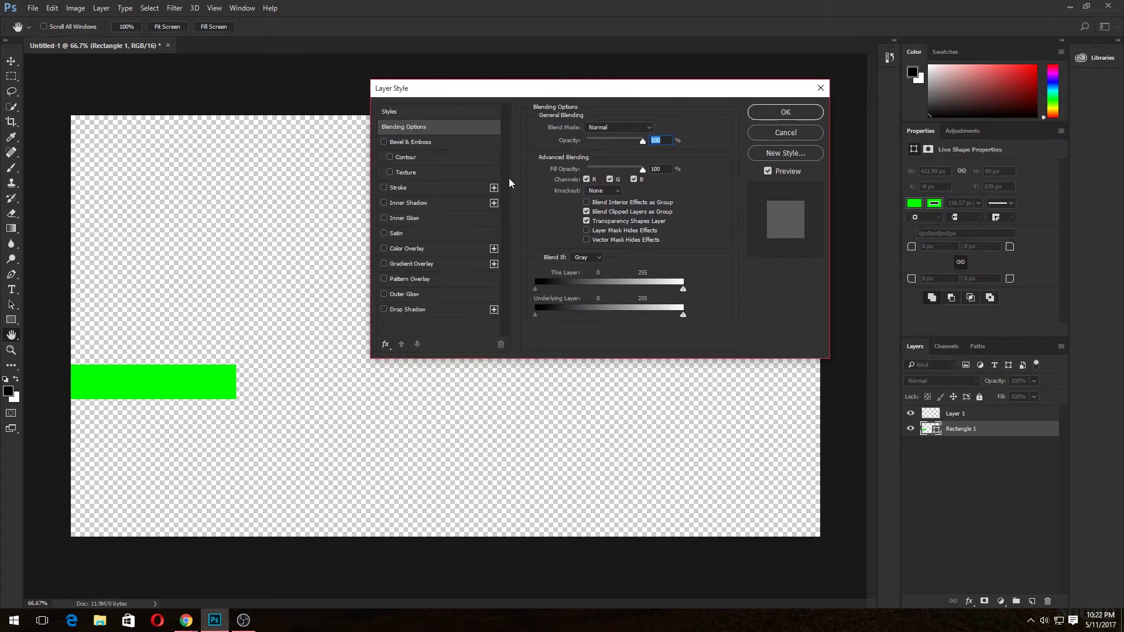
left_click(413, 309)
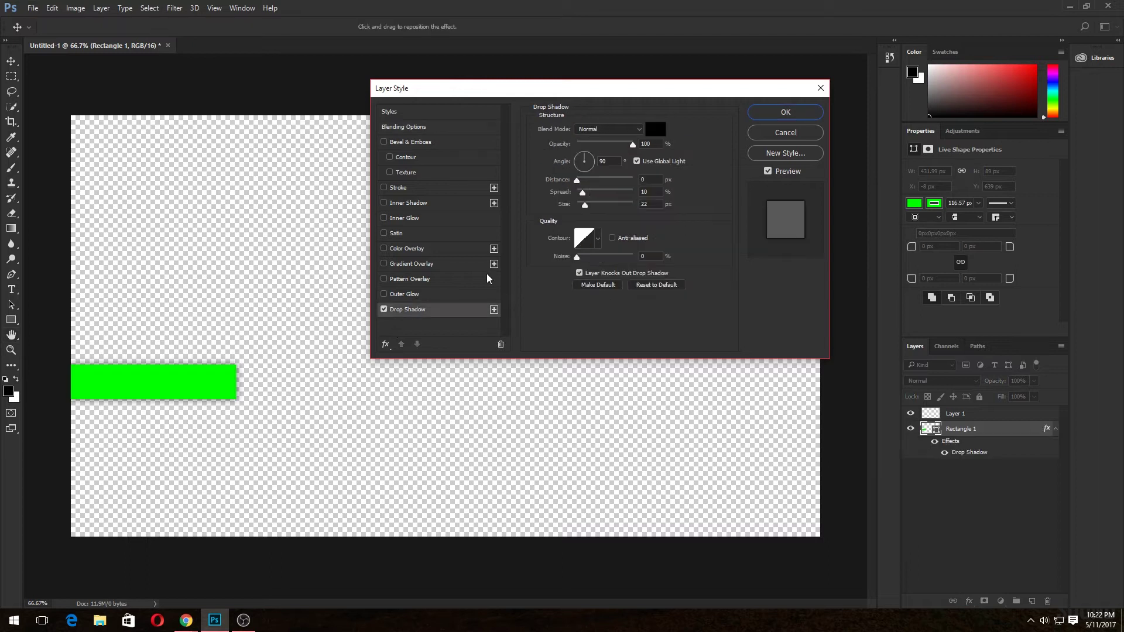
left_click(650, 191)
type("22")
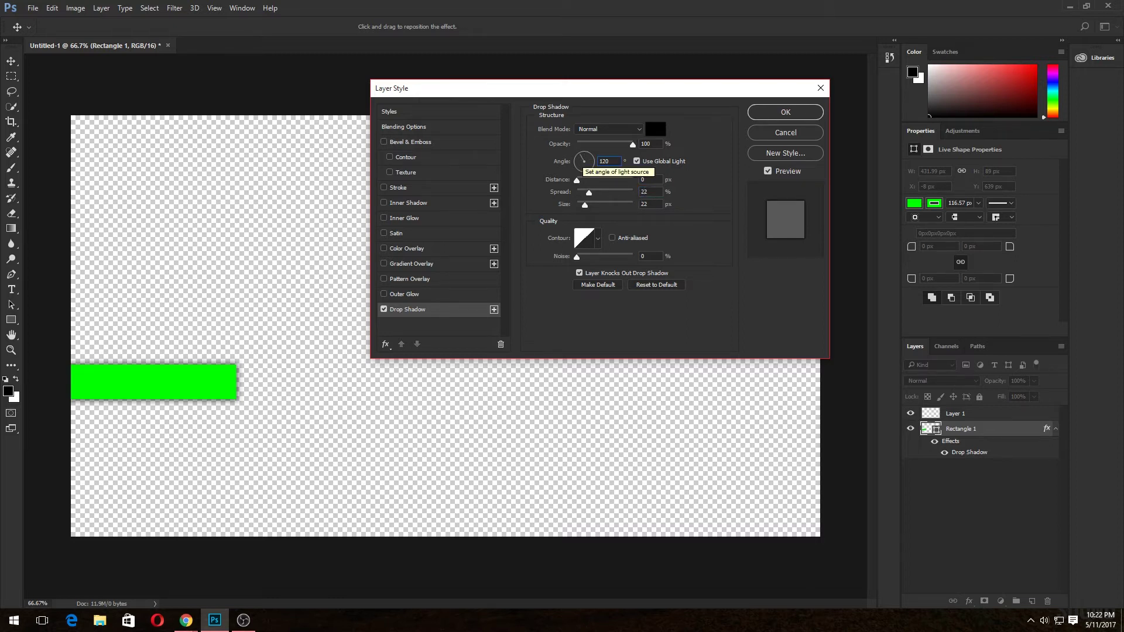
left_click(404, 294)
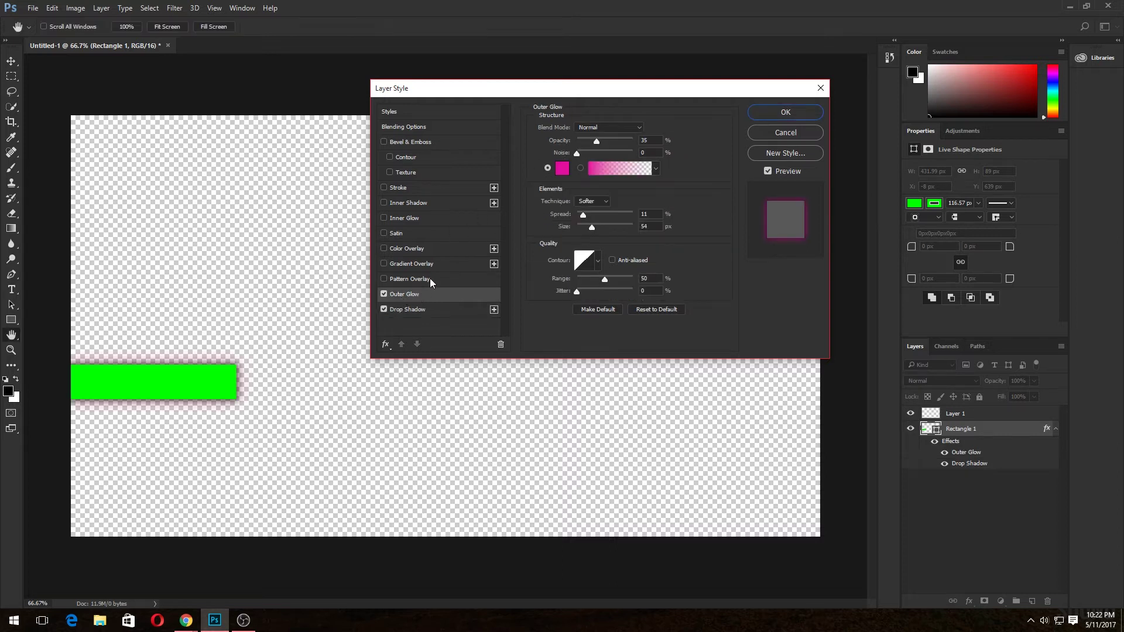
left_click(384, 294)
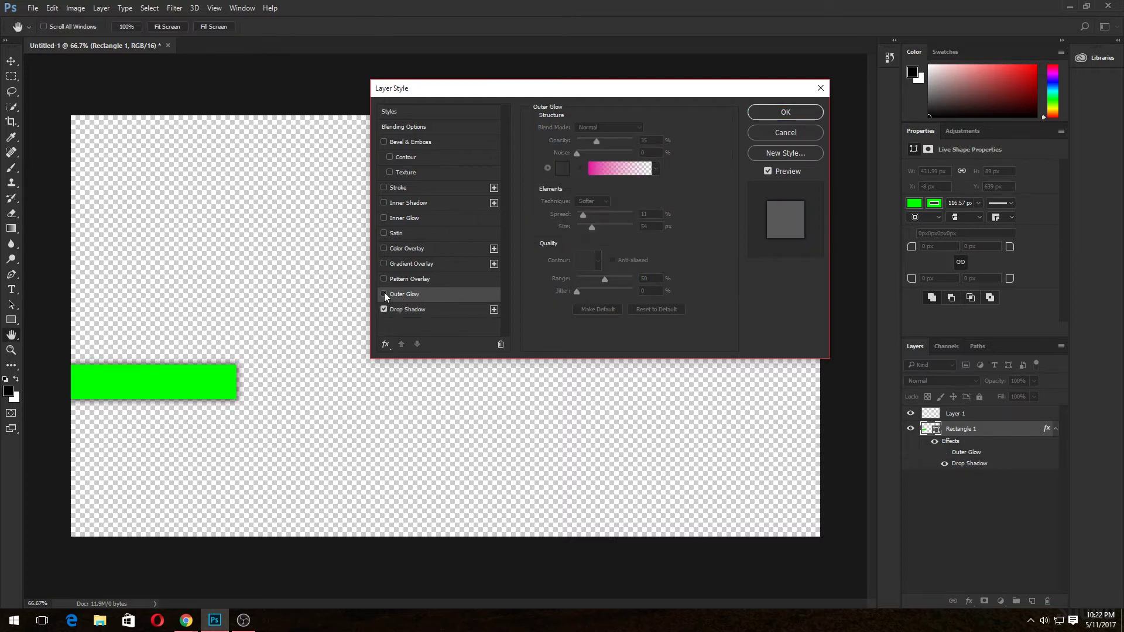
Step: Add an Emboss-style Bevel & Emboss with more depth and softening, and apply the effects
left_click(384, 142)
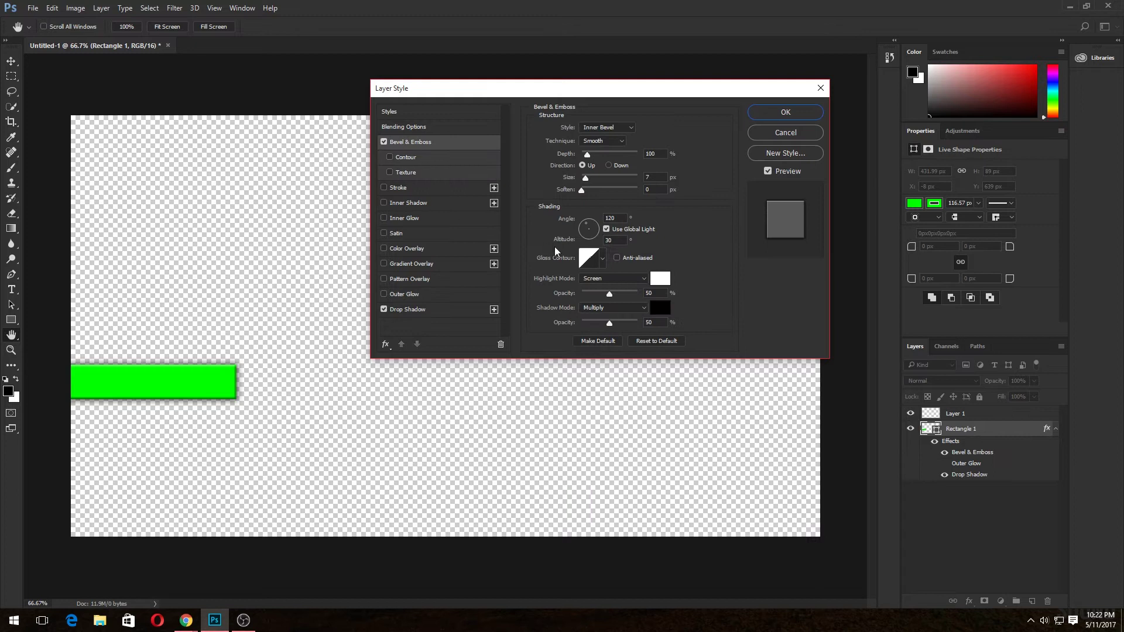
left_click(601, 128)
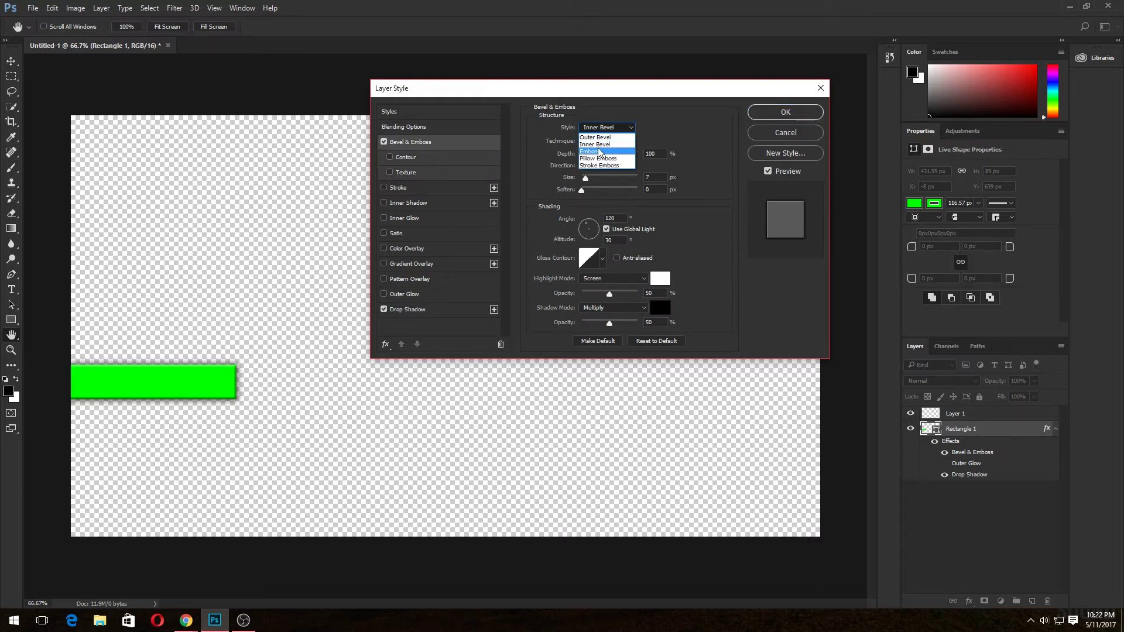
left_click(598, 152)
left_click_drag(603, 152, 598, 155)
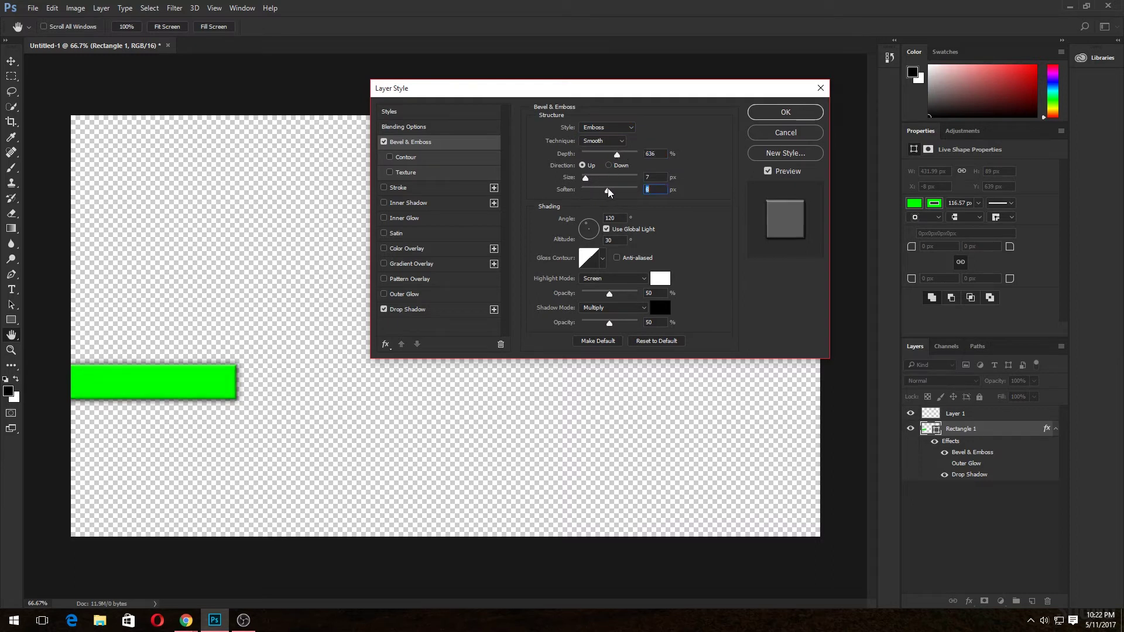
left_click_drag(610, 187, 613, 188)
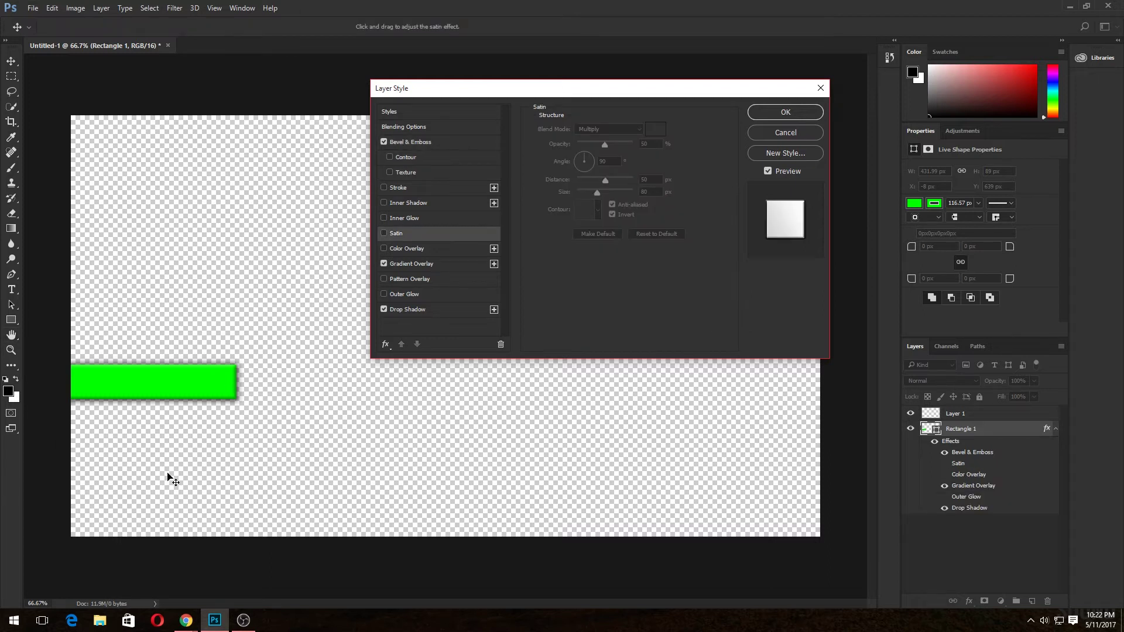
left_click(816, 117)
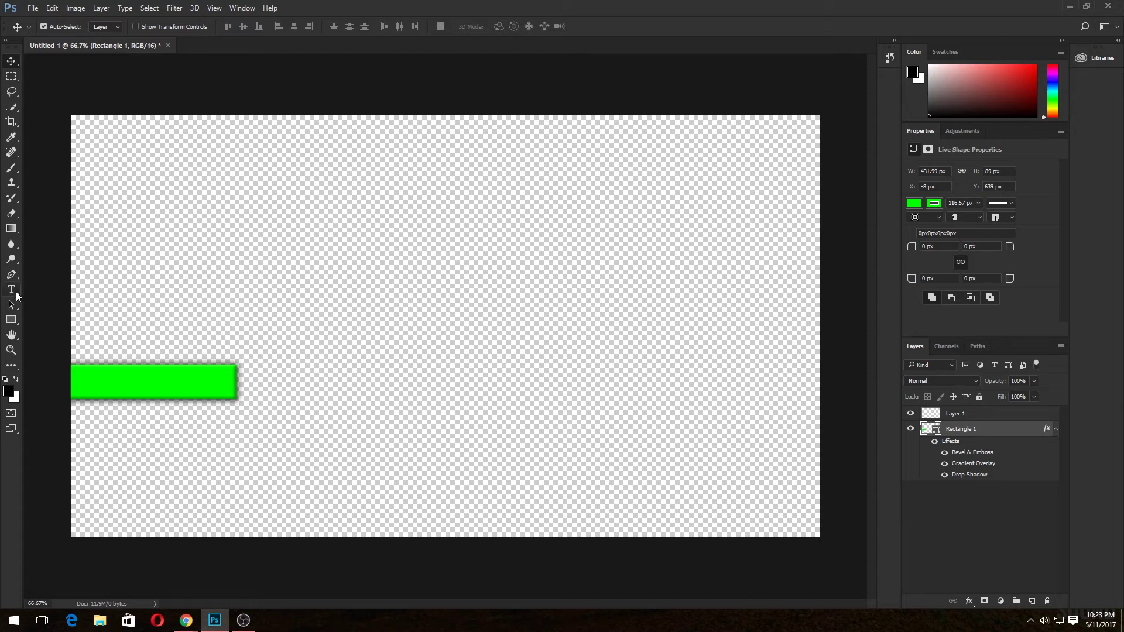
Step: Add a 'LEAVE A LIKE' text layer and move it lower and left
left_click(14, 291)
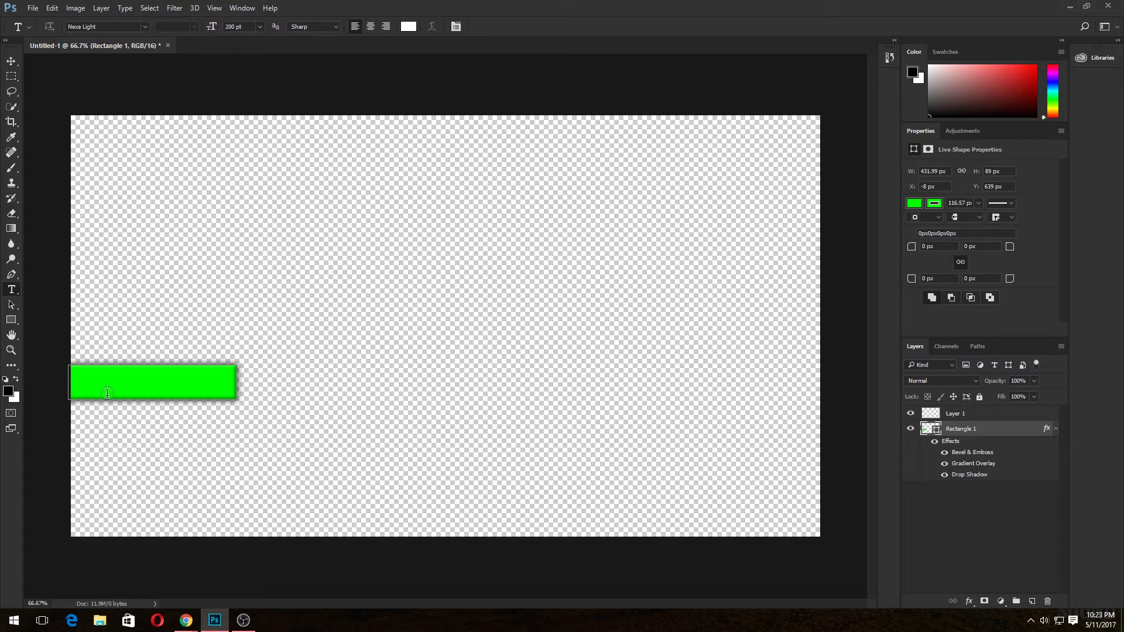
left_click(148, 269)
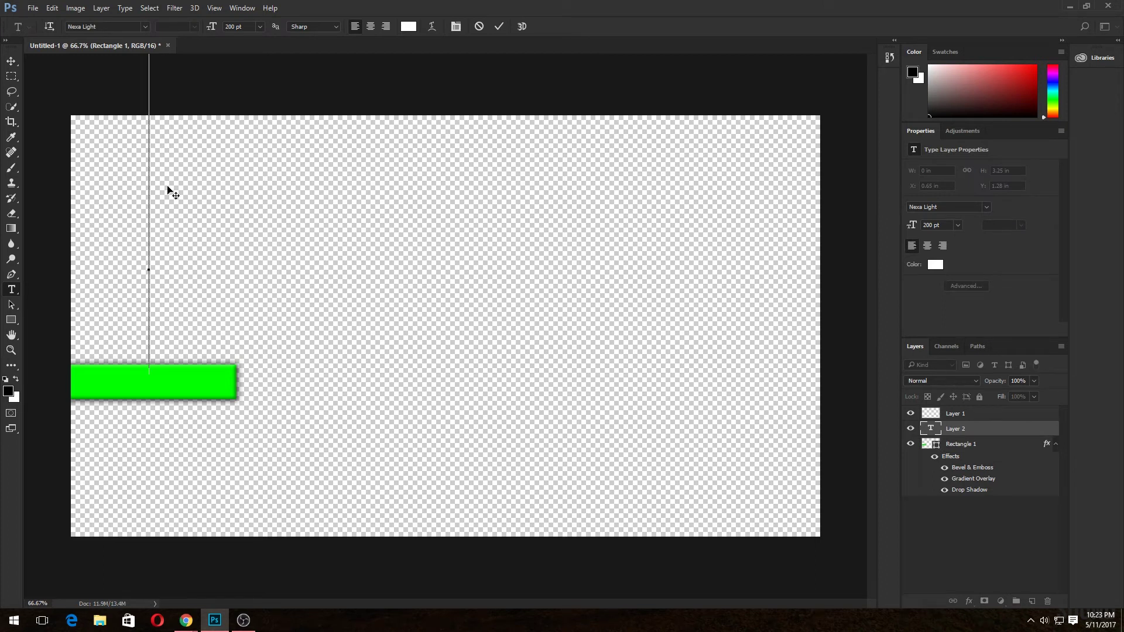
type("LEAV")
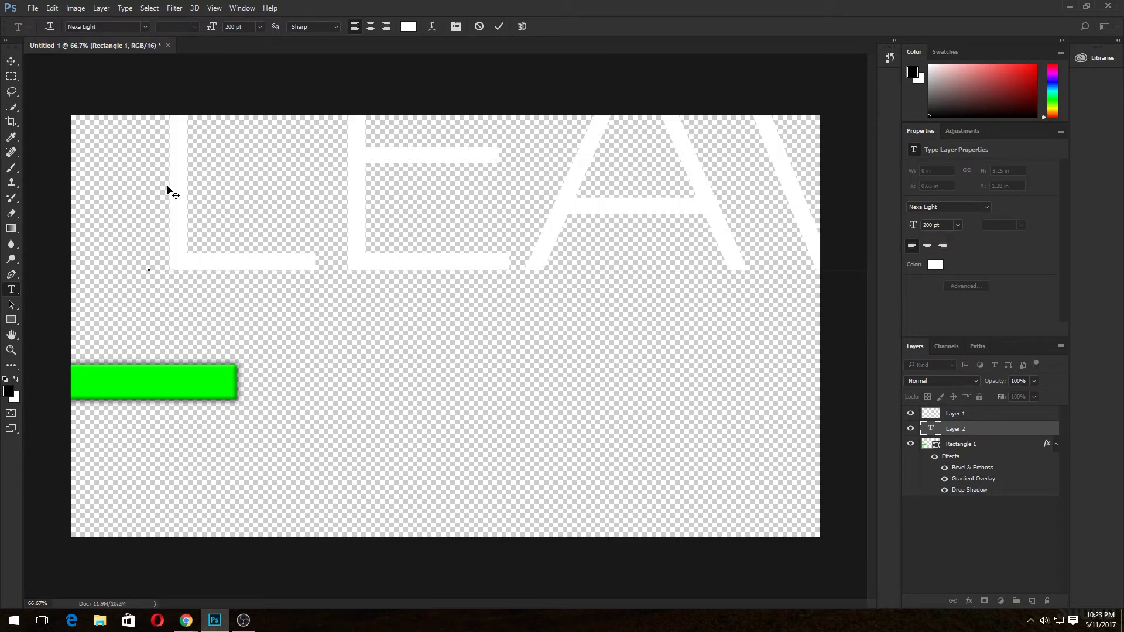
left_click_drag(278, 191, 226, 286)
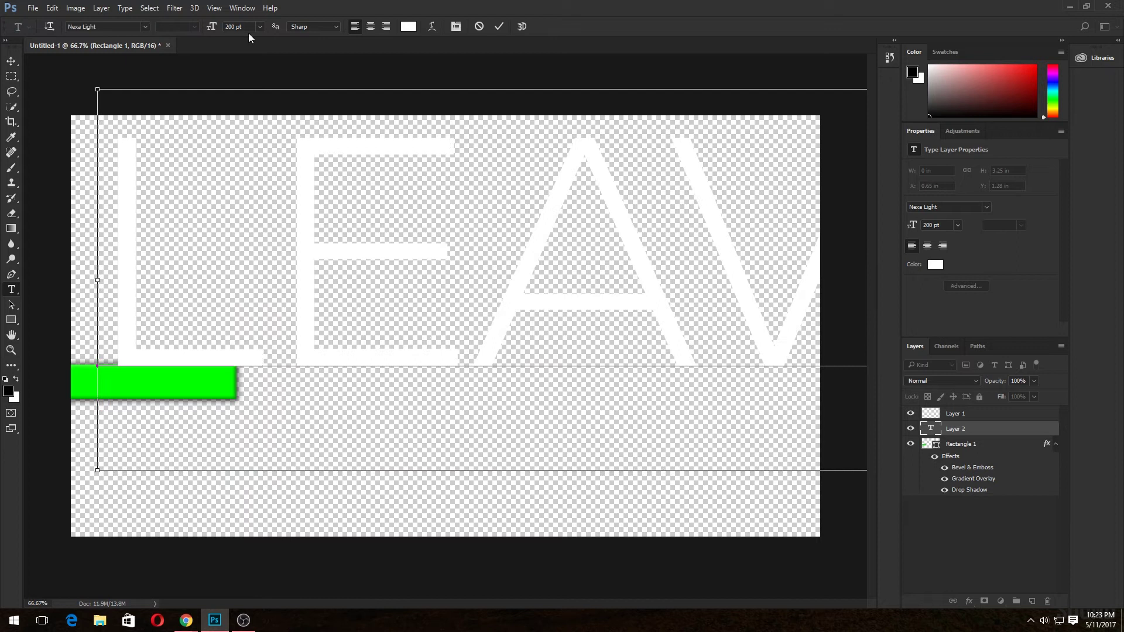
Step: Set the text to 24 pt and position it over the green bar
key("ctrl+a")
left_click(259, 26)
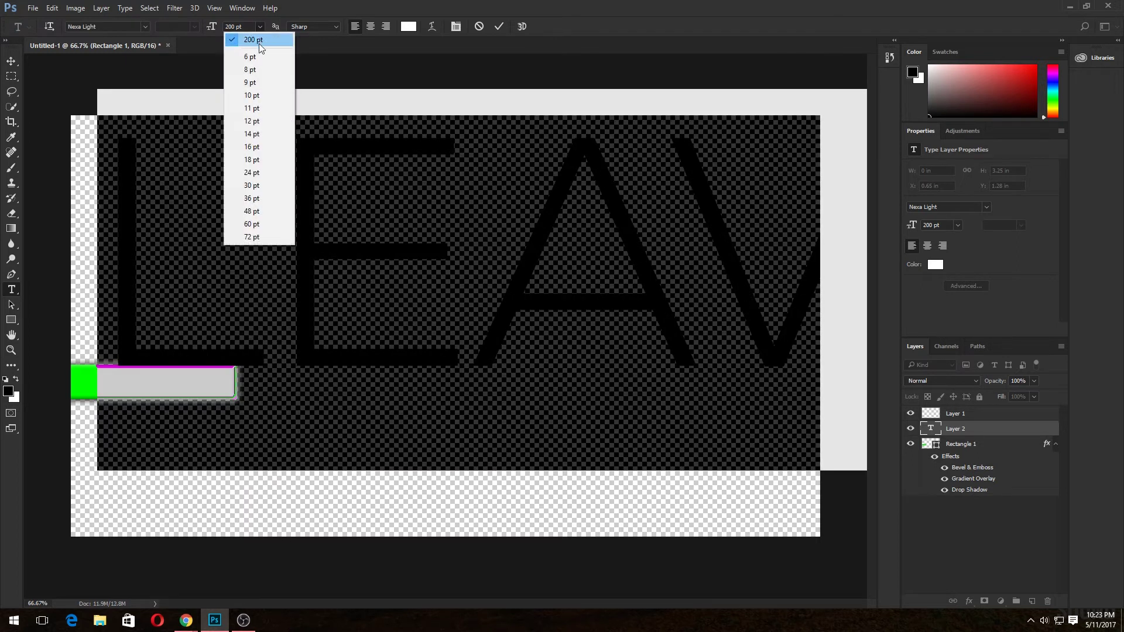
left_click(252, 172)
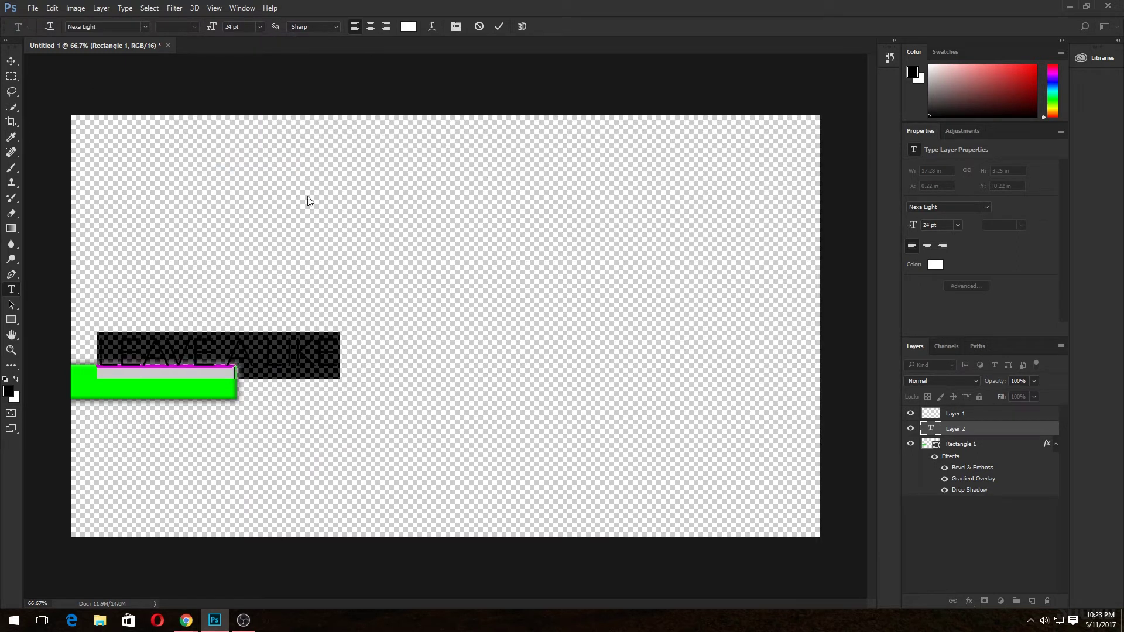
left_click_drag(251, 343, 311, 345)
key("ctrl+Return")
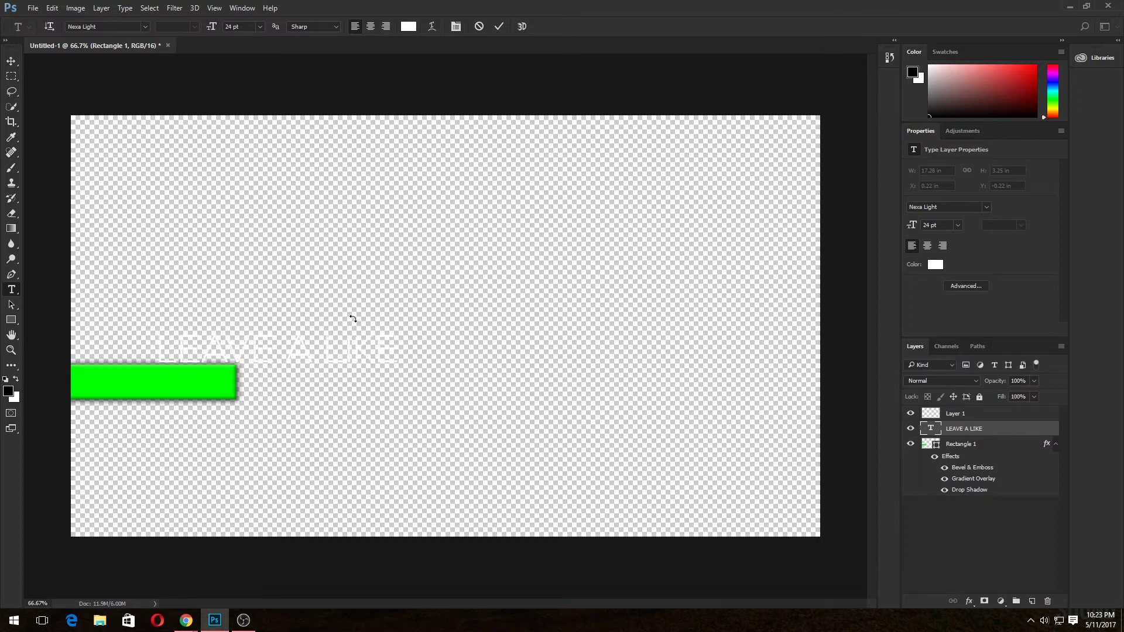
left_click_drag(316, 351, 222, 383)
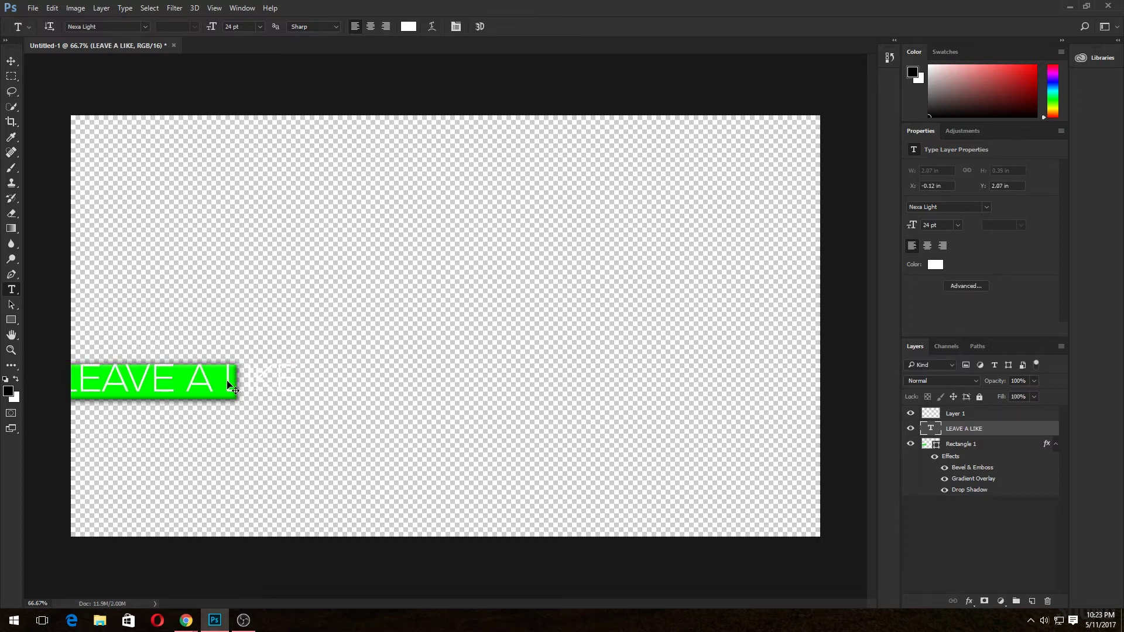
key("ctrl+t")
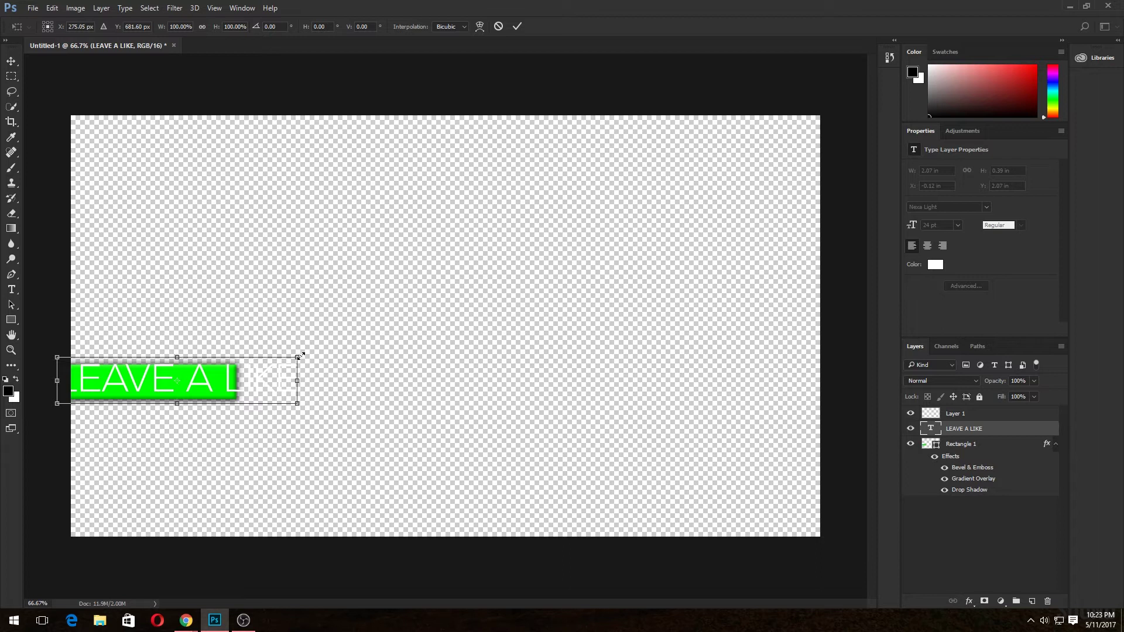
Step: Scale the LEAVE A LIKE text down in two drags so it fits on the bar
left_click_drag(301, 356, 209, 379)
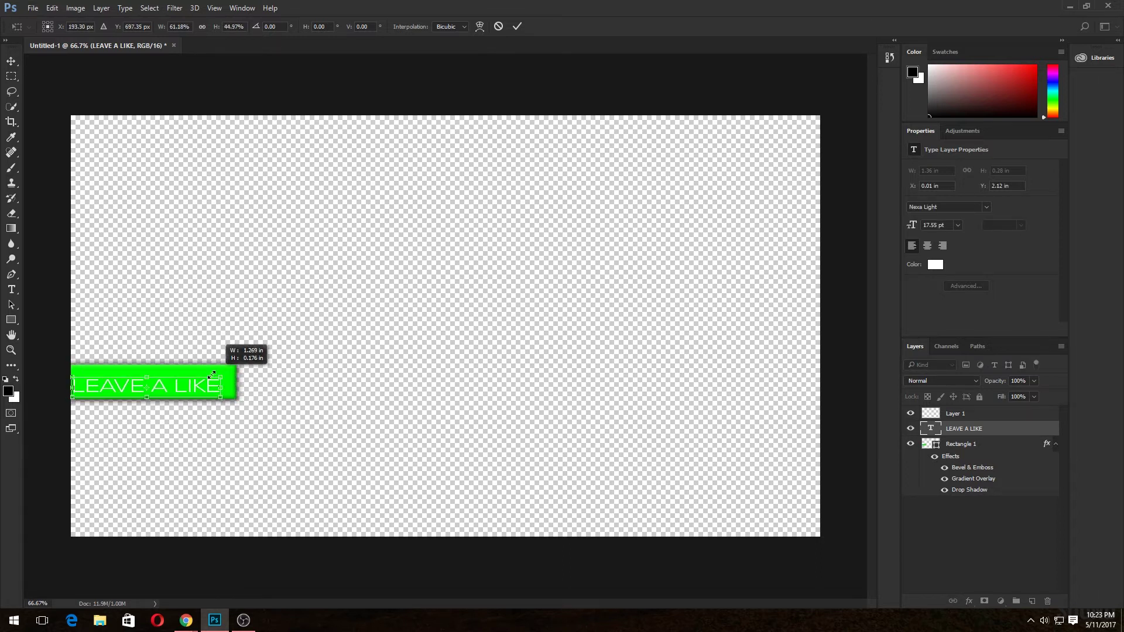
left_click_drag(232, 359, 185, 385)
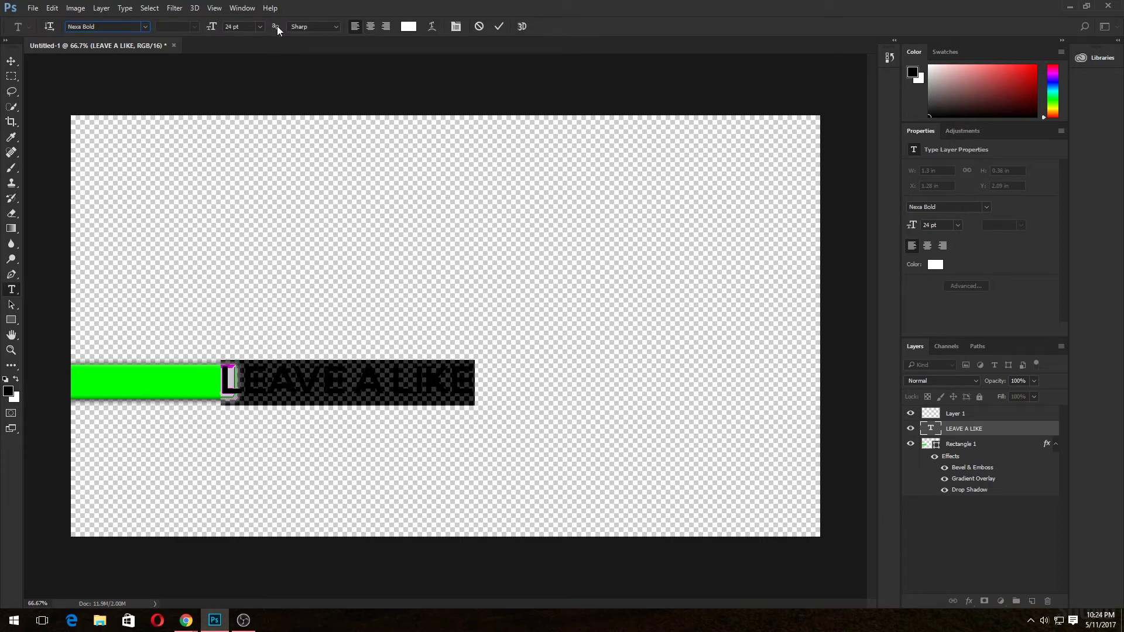
Step: Set the text colour to black (000000) and commit the edit
left_click(406, 25)
type("000000")
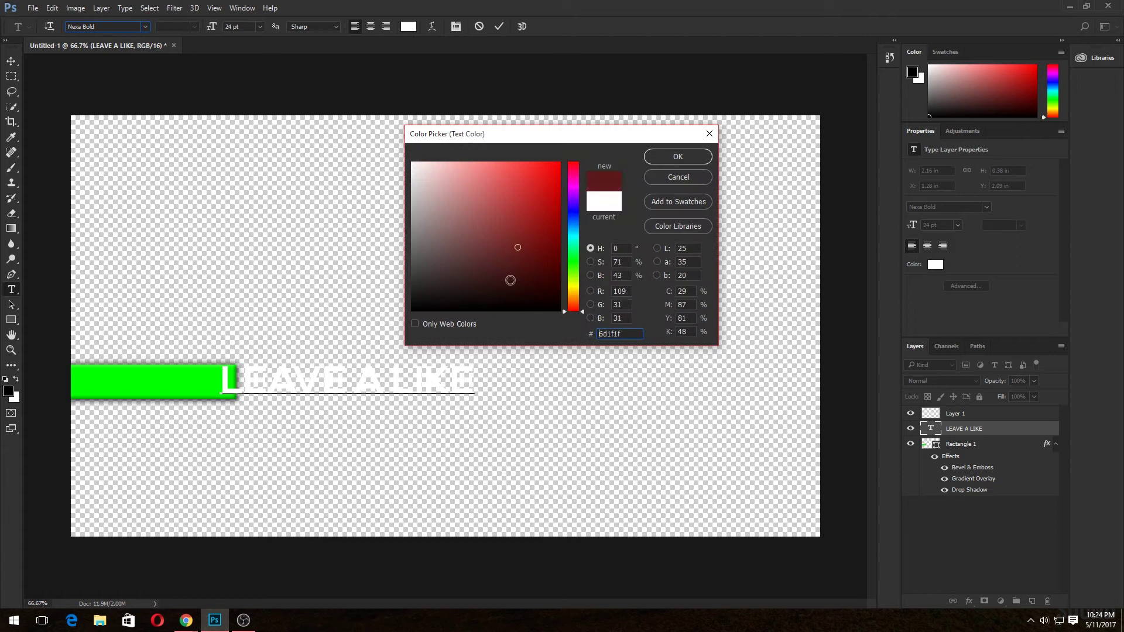
left_click(677, 156)
key("alt+bracketleft")
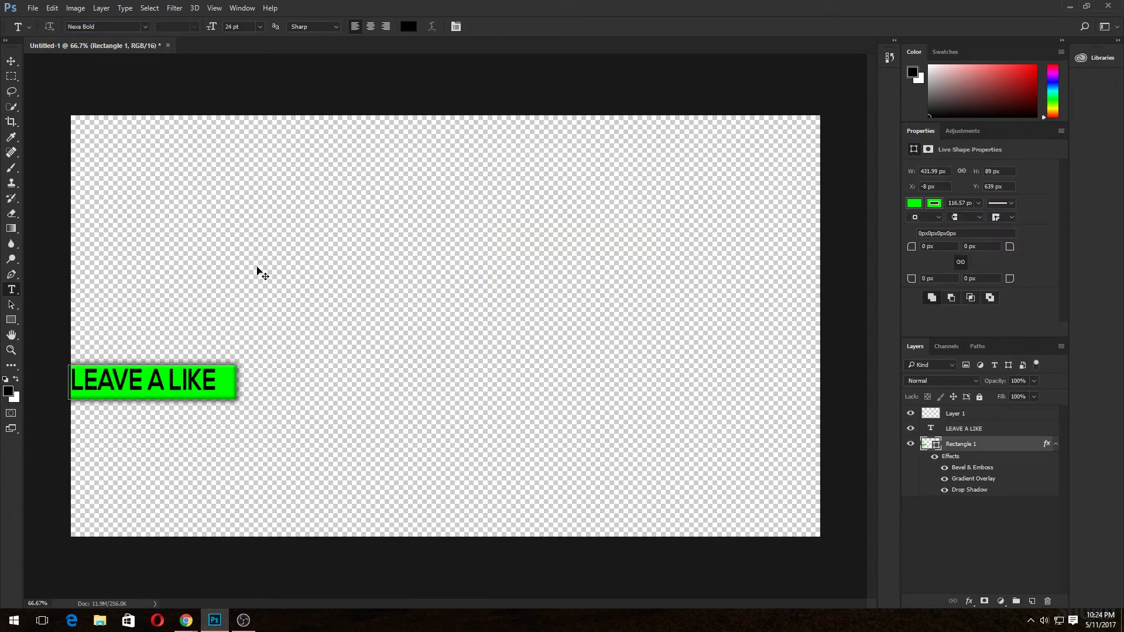
Step: Reduce the green bar's height and move the LEAVE A LIKE text up within it
key("ctrl+t")
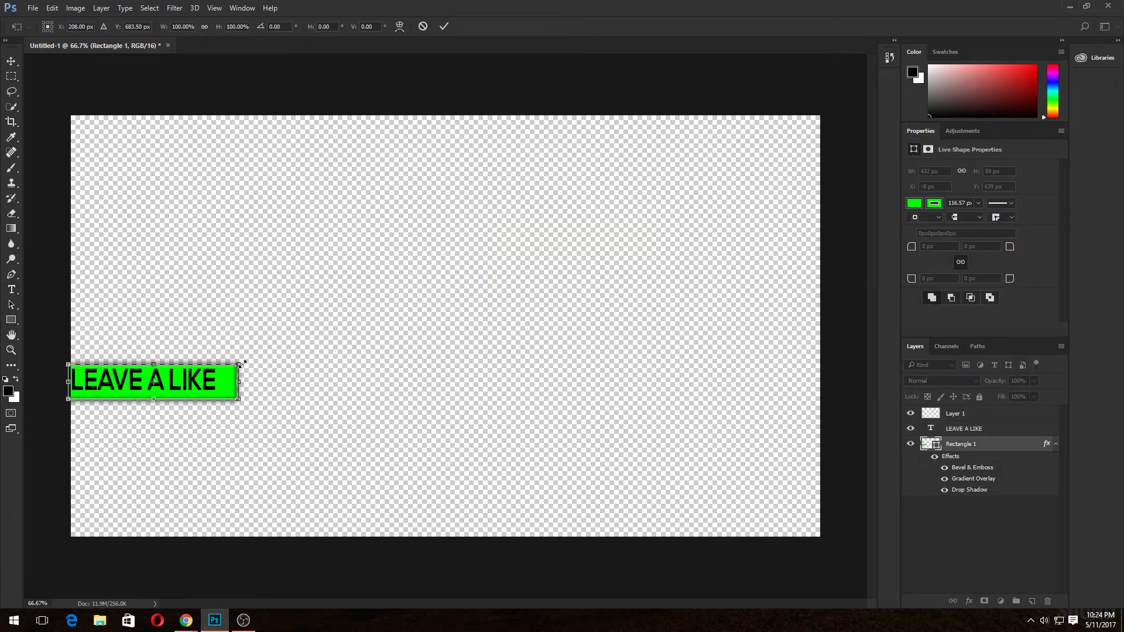
left_click(972, 449)
key("ctrl+t")
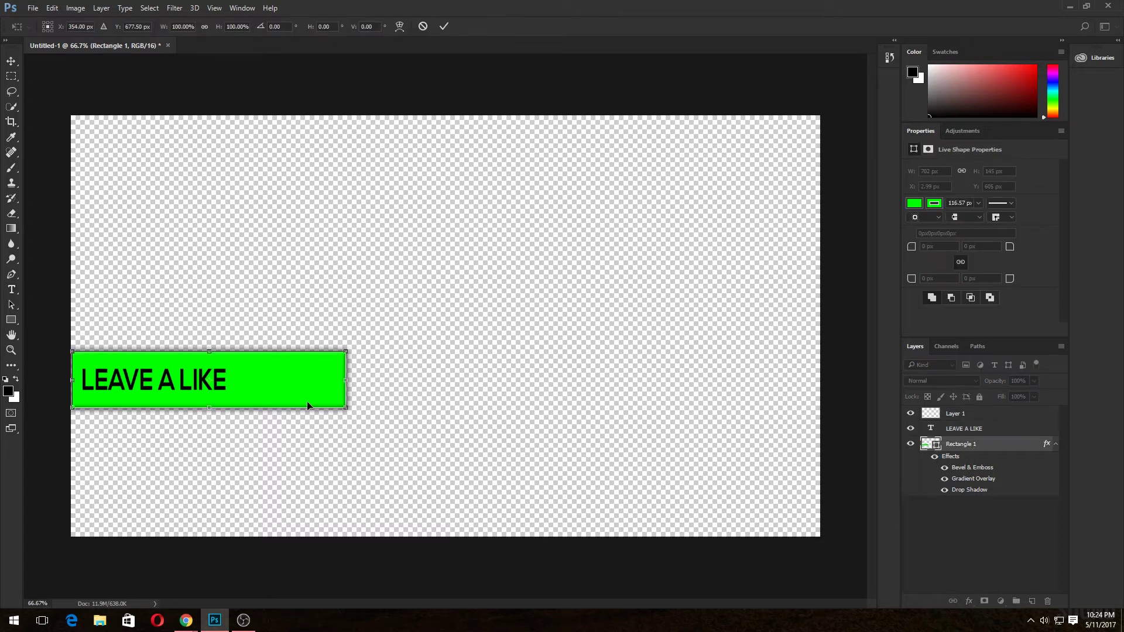
left_click_drag(347, 407, 346, 388)
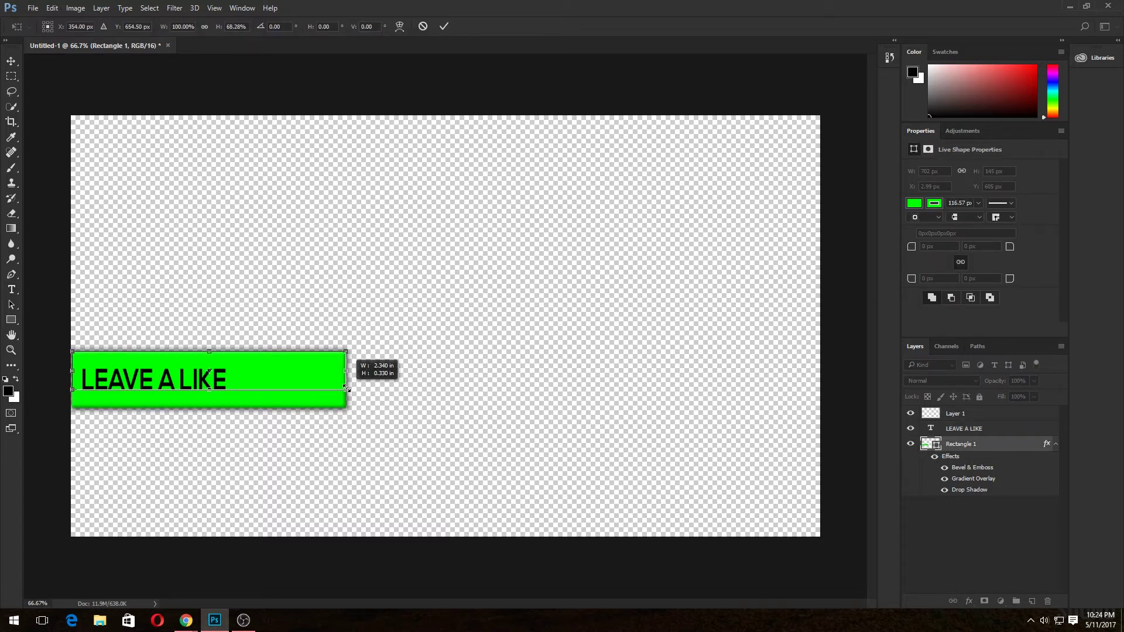
key("Return")
key("t")
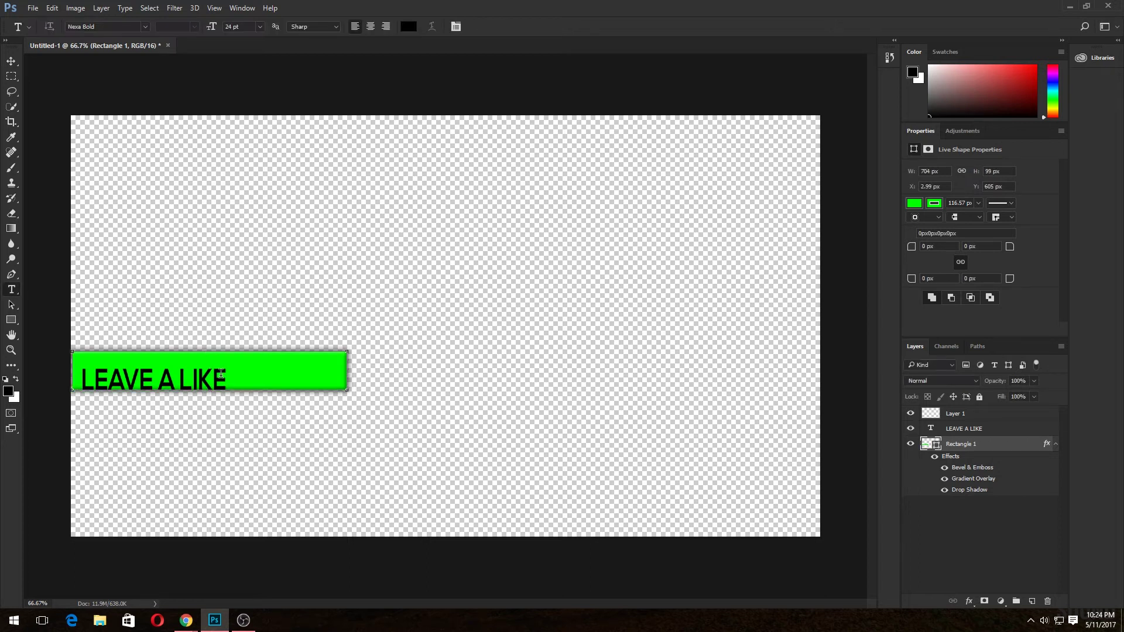
left_click(212, 381)
left_click_drag(192, 383, 193, 377)
key("ctrl+Return")
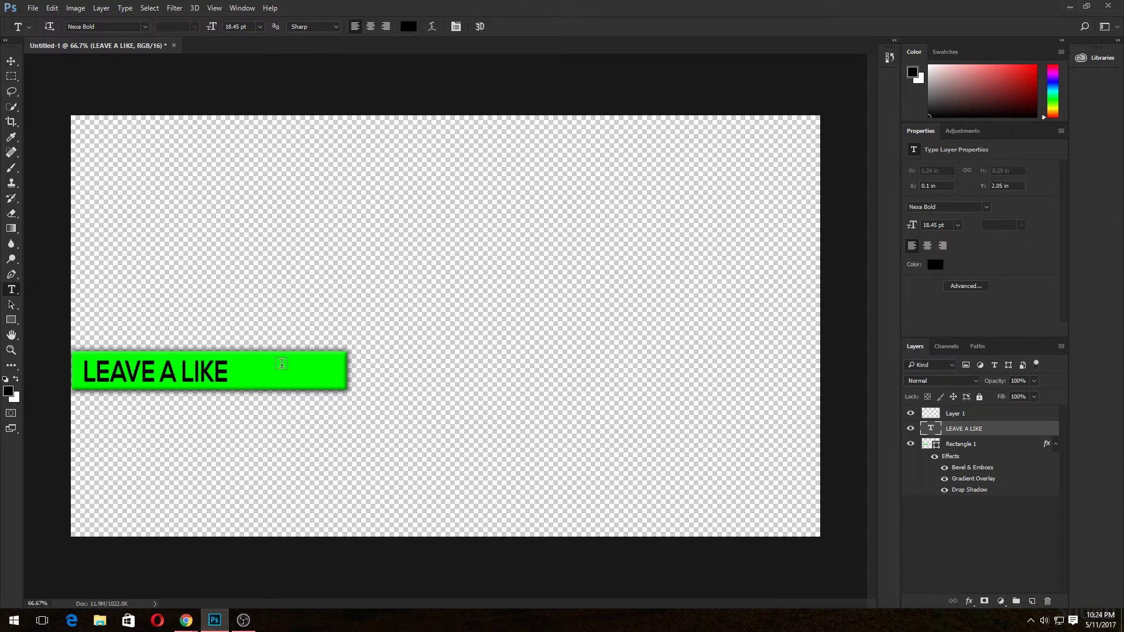
Step: Fix the stray 'a' in LIKE and recolour the whole text white
left_click(201, 379)
type("a")
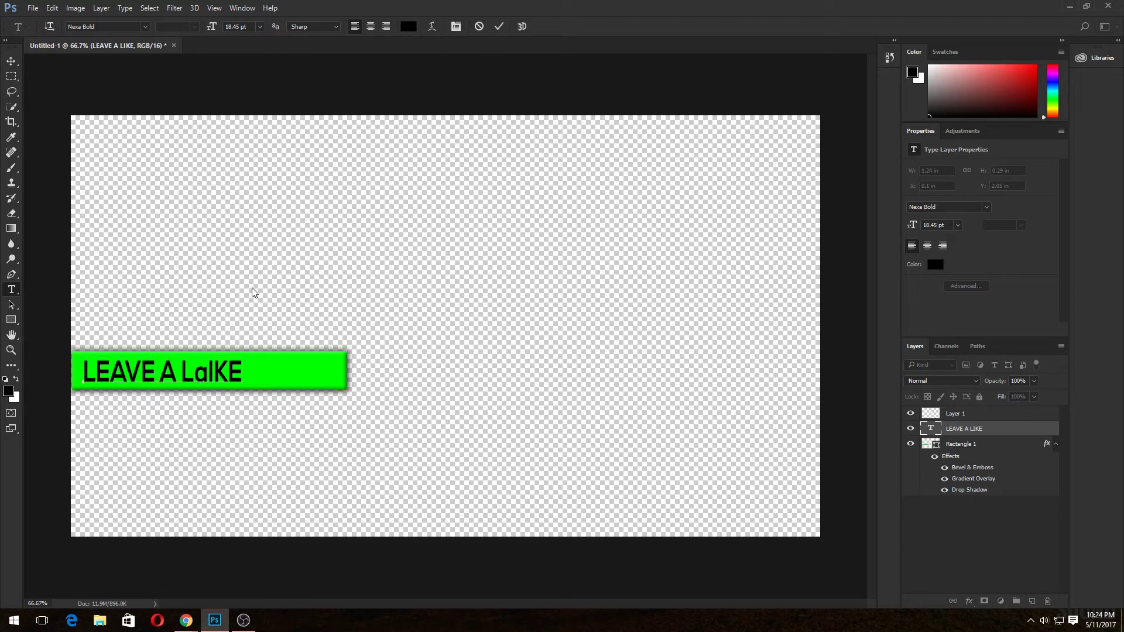
key("BackSpace")
key("ctrl+a")
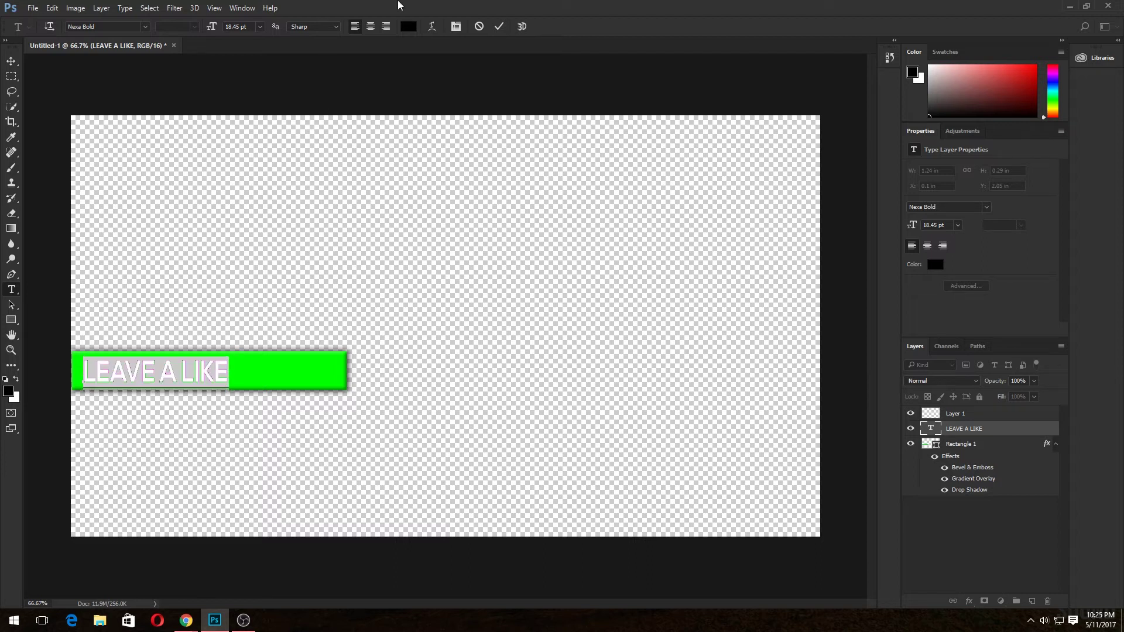
left_click(408, 26)
left_click_drag(439, 258, 427, 92)
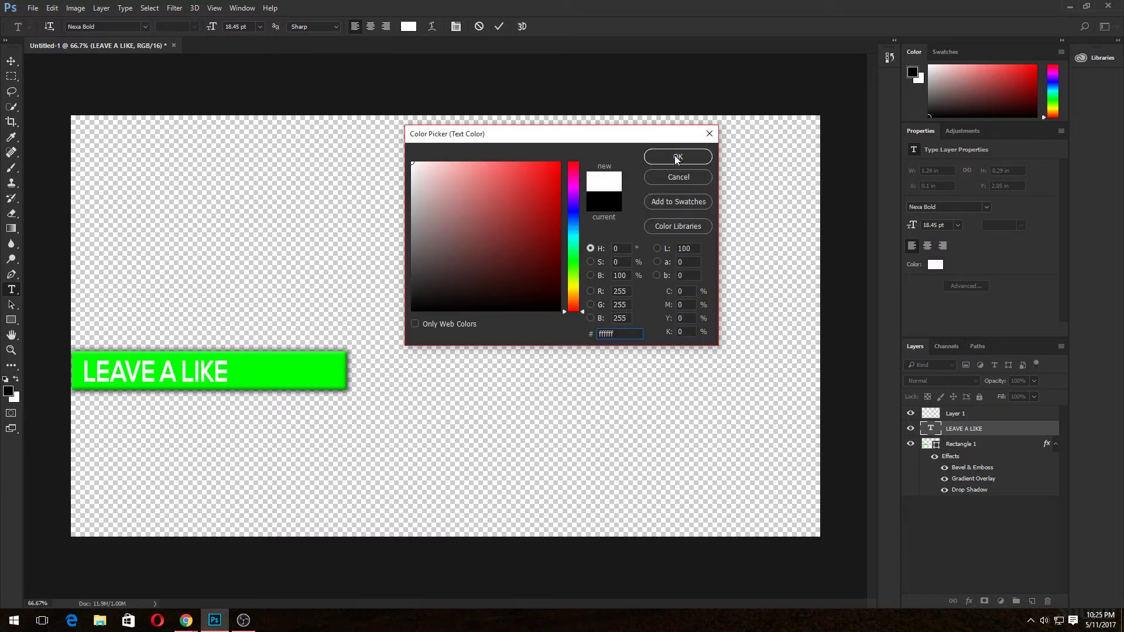
left_click(674, 155)
right_click(955, 443)
Step: Add a drop shadow to the LEAVE A LIKE text, then search the browser for 'thumbs up png'
left_click(955, 443)
right_click(943, 429)
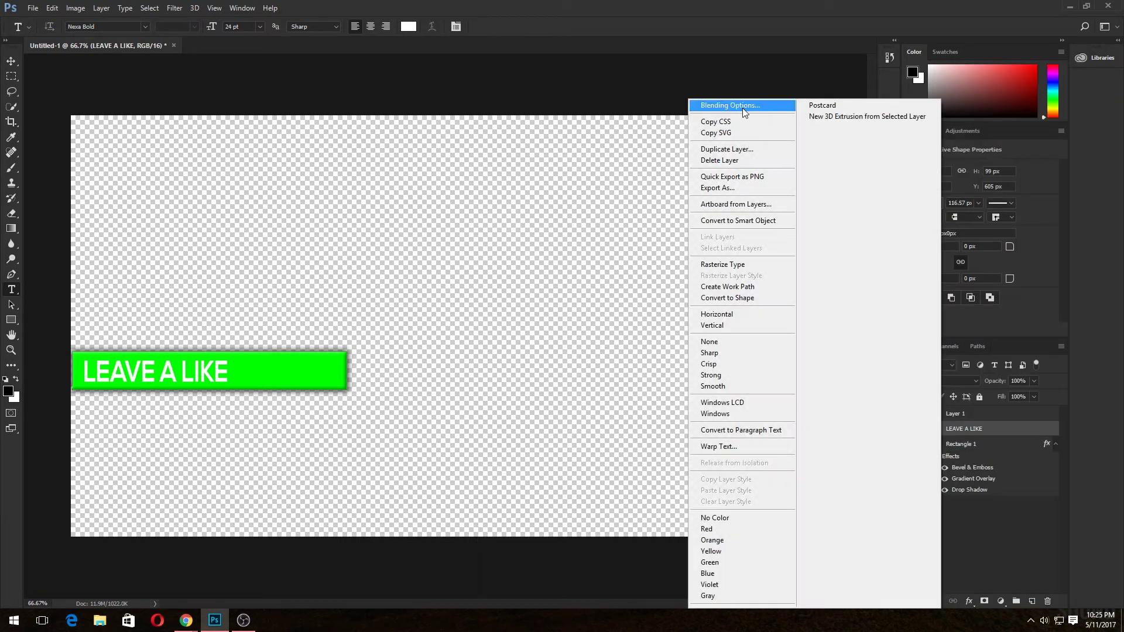
left_click(742, 106)
left_click(417, 309)
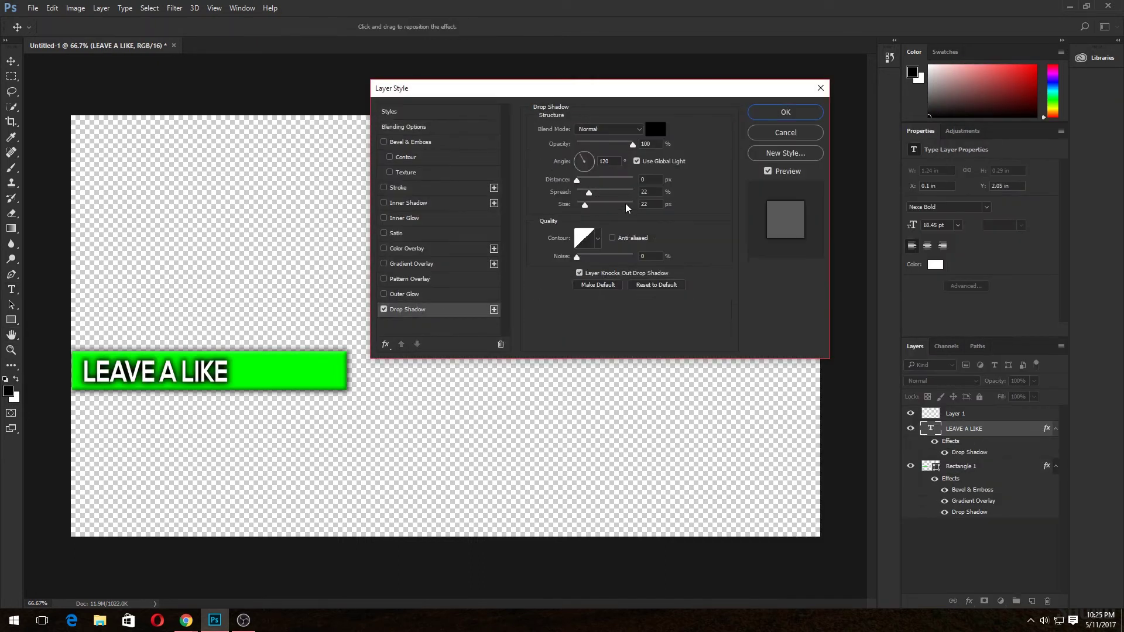
left_click(419, 295)
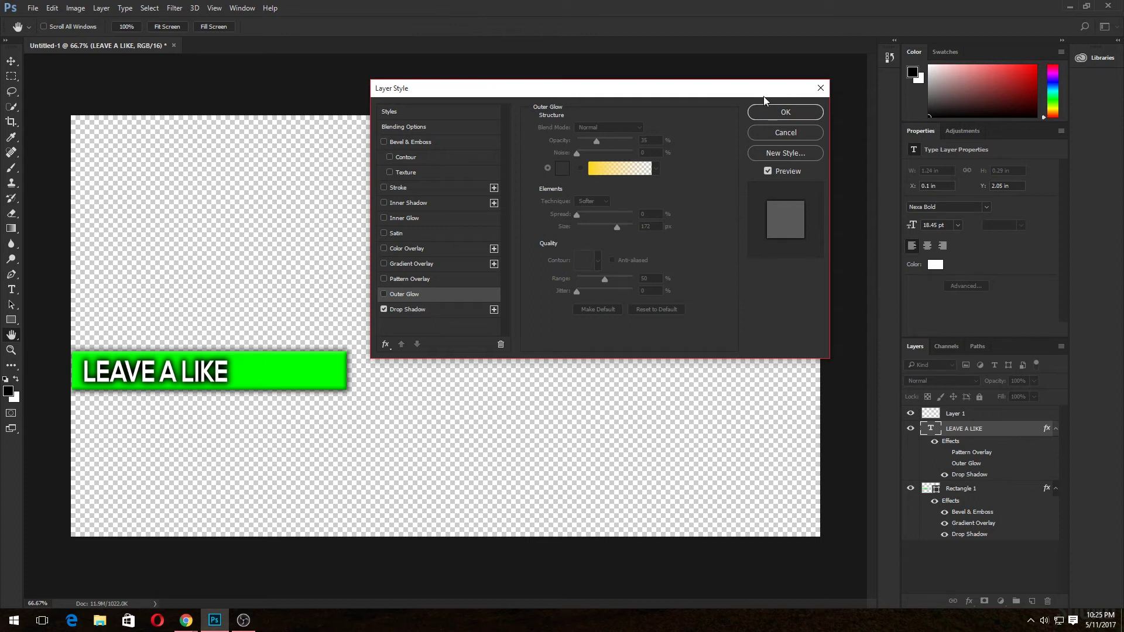
left_click(785, 111)
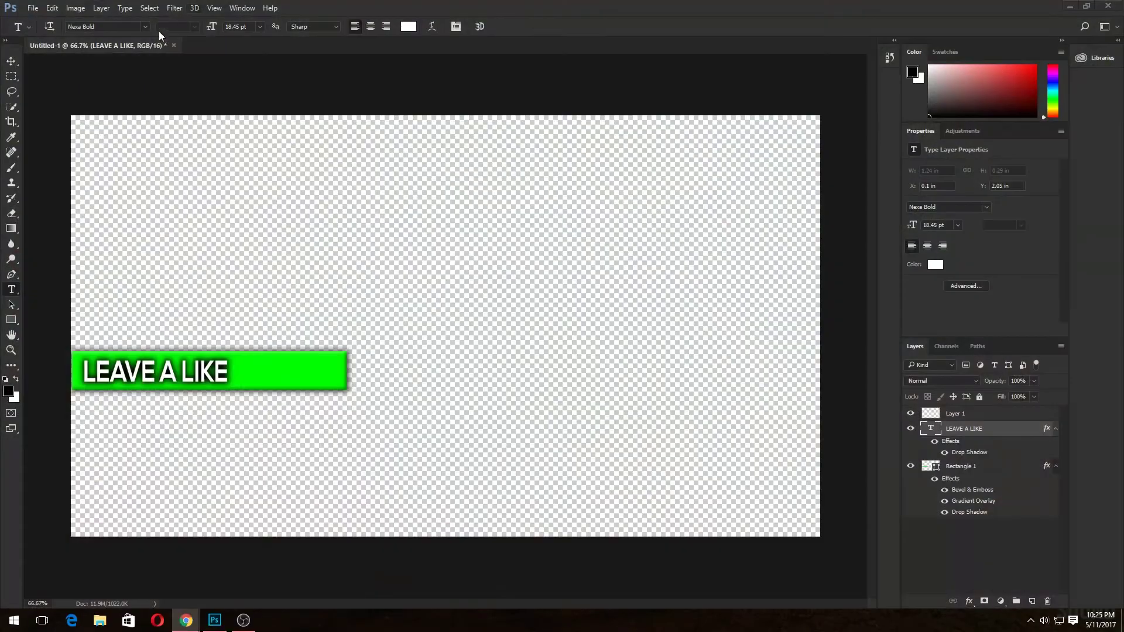
key("alt+Tab")
type("thumbs up png")
Step: Browse the 'thumbs up png' image results and open the outlined thumbs-up at full size
key("Return")
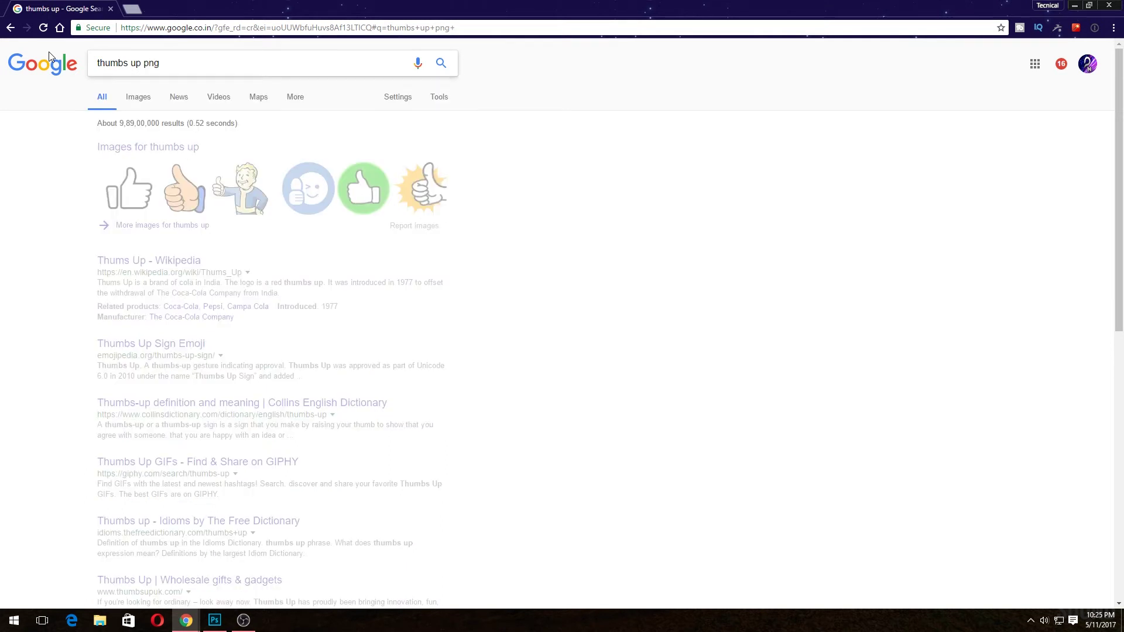
left_click(143, 100)
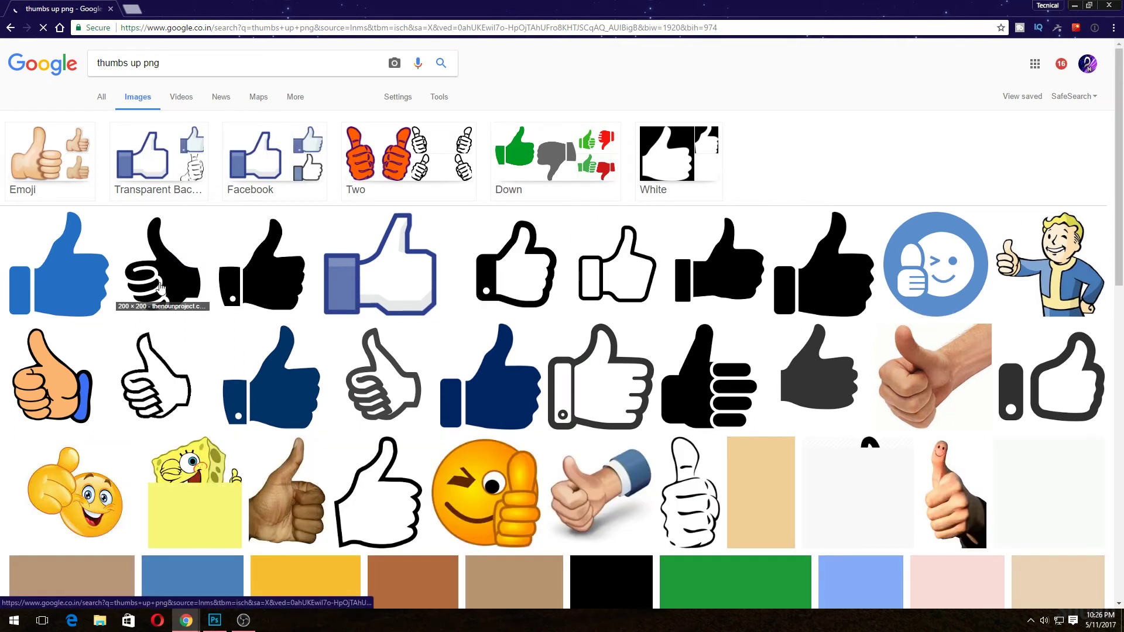
scroll(387, 422, "down", 3)
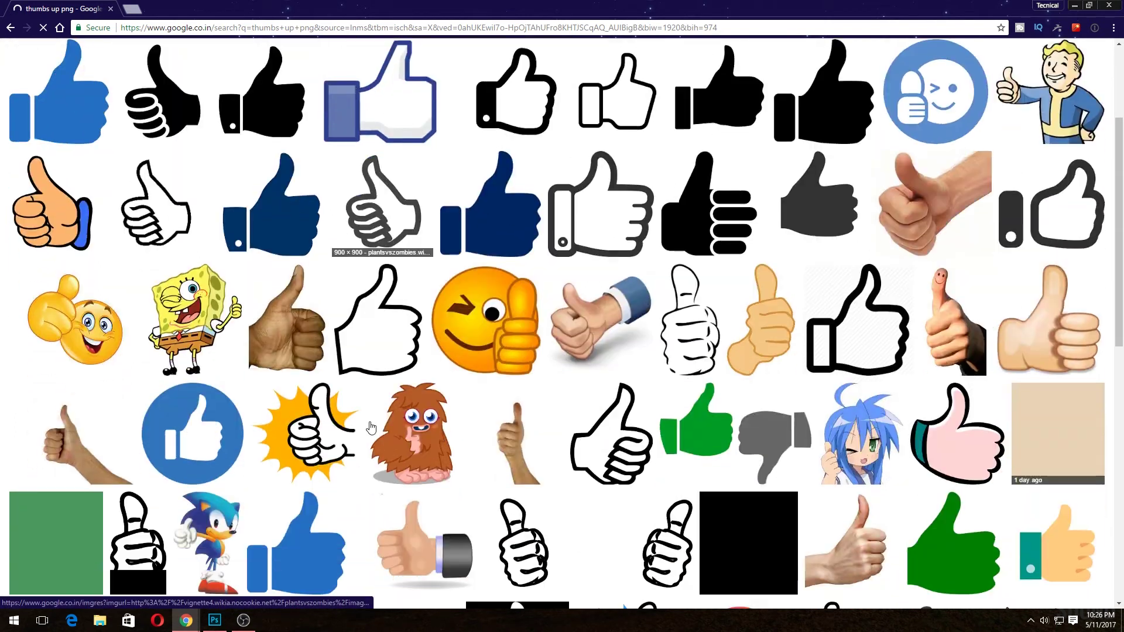
scroll(387, 422, "up", 3)
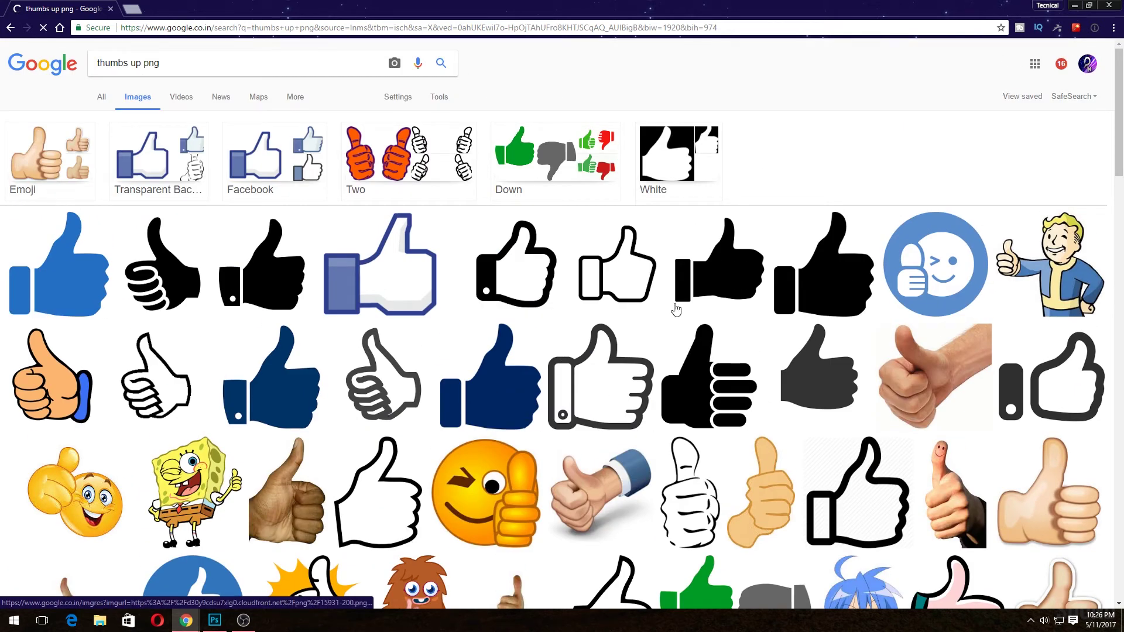
left_click(618, 426)
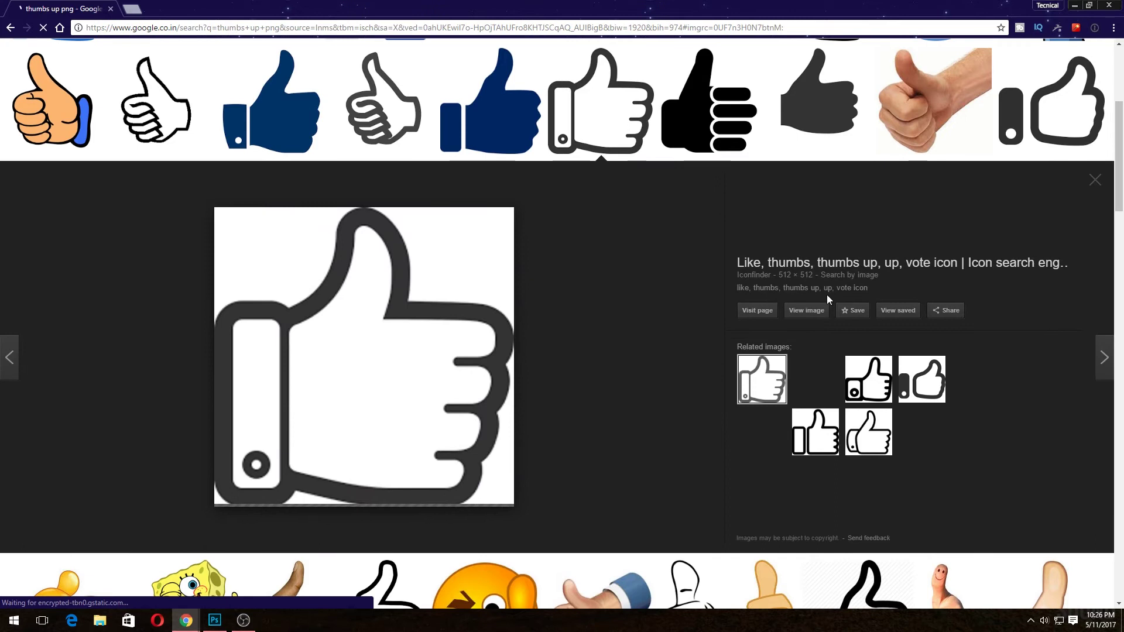
left_click(809, 311)
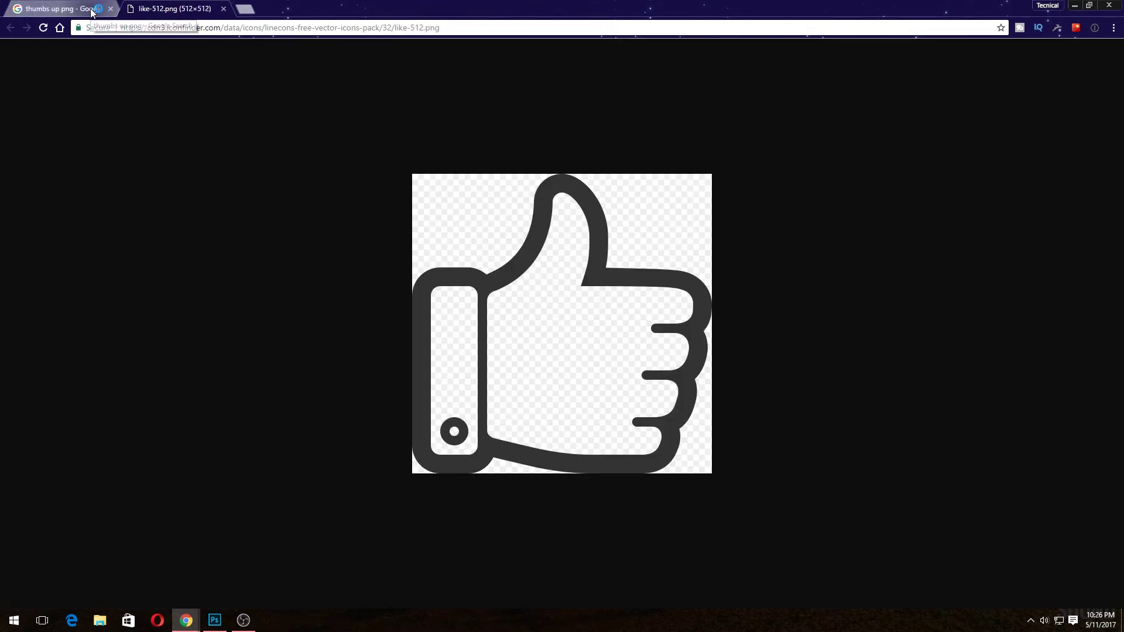
Step: Save the thumbs-up image like-512.png to the computer and return to the Photoshop banner
right_click(552, 222)
left_click(599, 244)
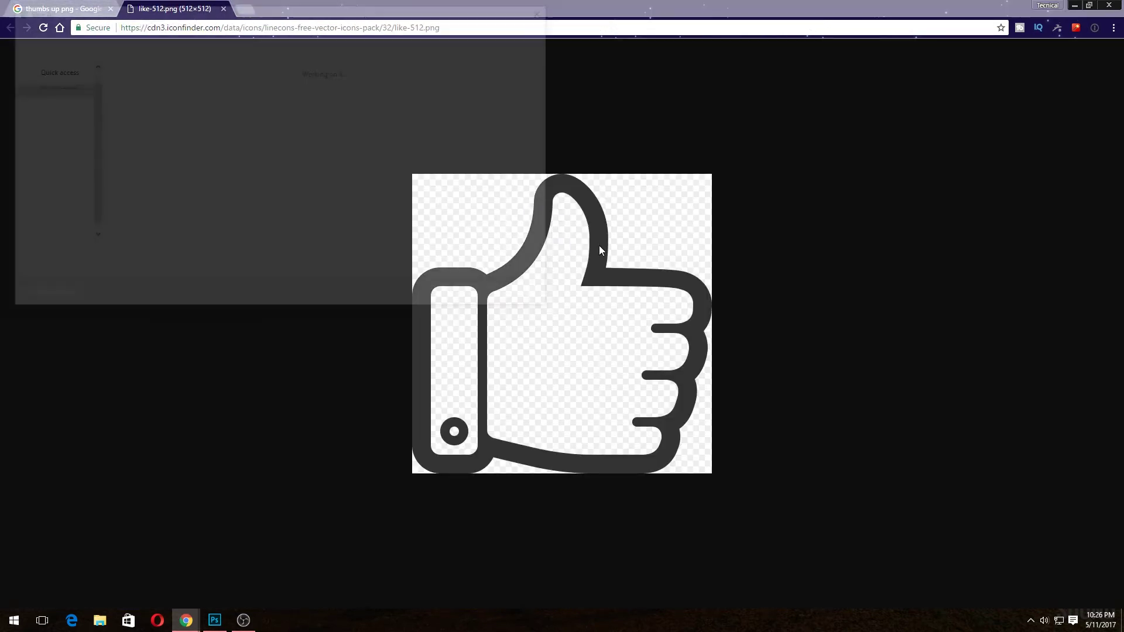
left_click(444, 295)
left_click(214, 620)
mouse_move(185, 620)
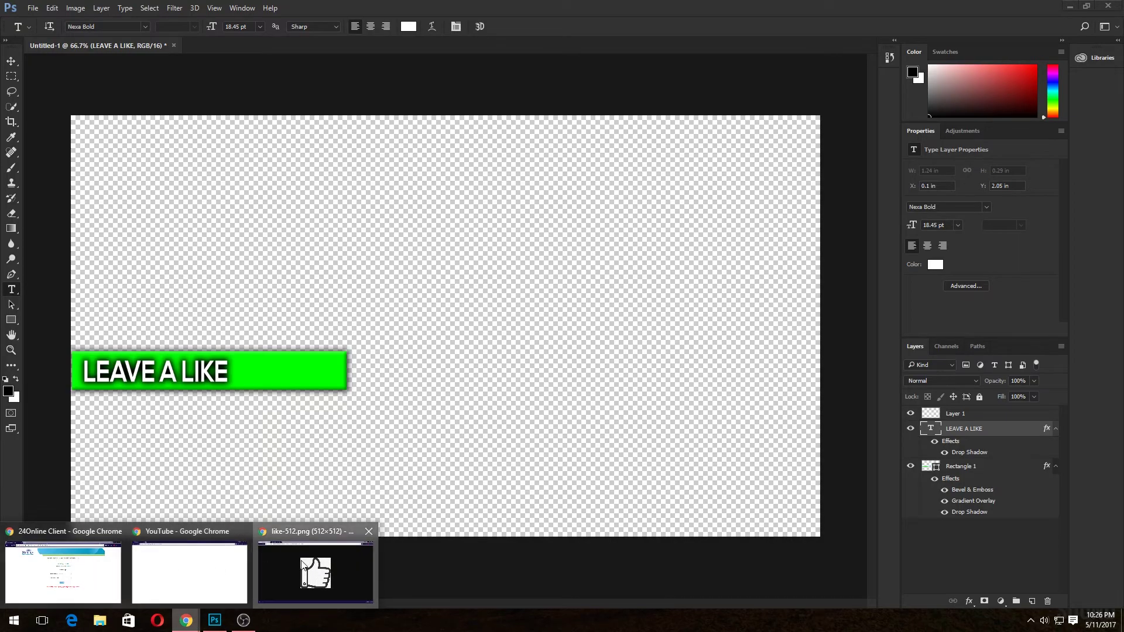
Step: Place like-512.png into the banner, then shrink, tilt and position it on the bar's right end
left_click(302, 564)
mouse_move(49, 595)
left_mouse_down()
mouse_move(166, 563)
mouse_move(281, 383)
left_mouse_up()
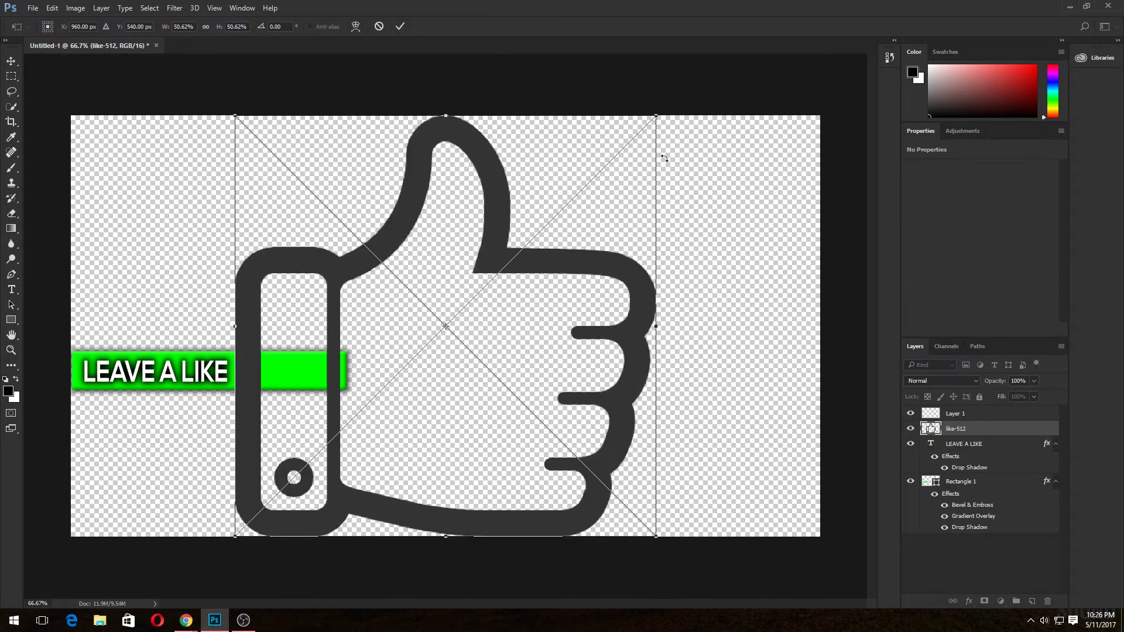
left_click_drag(653, 119, 353, 376)
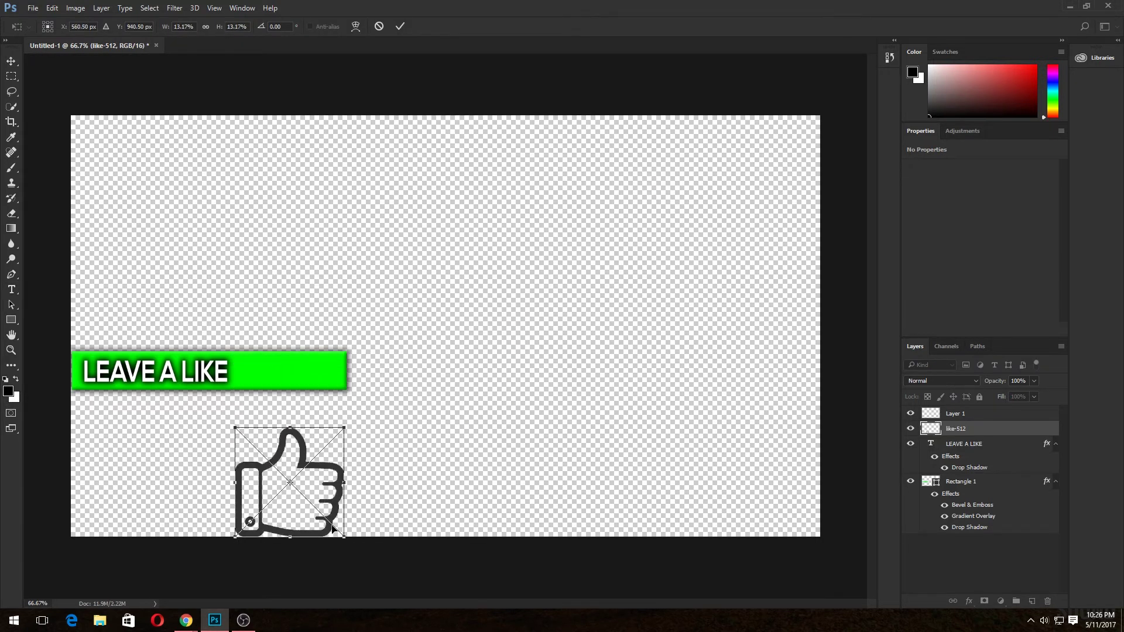
left_click_drag(328, 457, 303, 349)
mouse_move(377, 266)
left_mouse_down()
mouse_move(384, 323)
mouse_move(336, 201)
left_mouse_up()
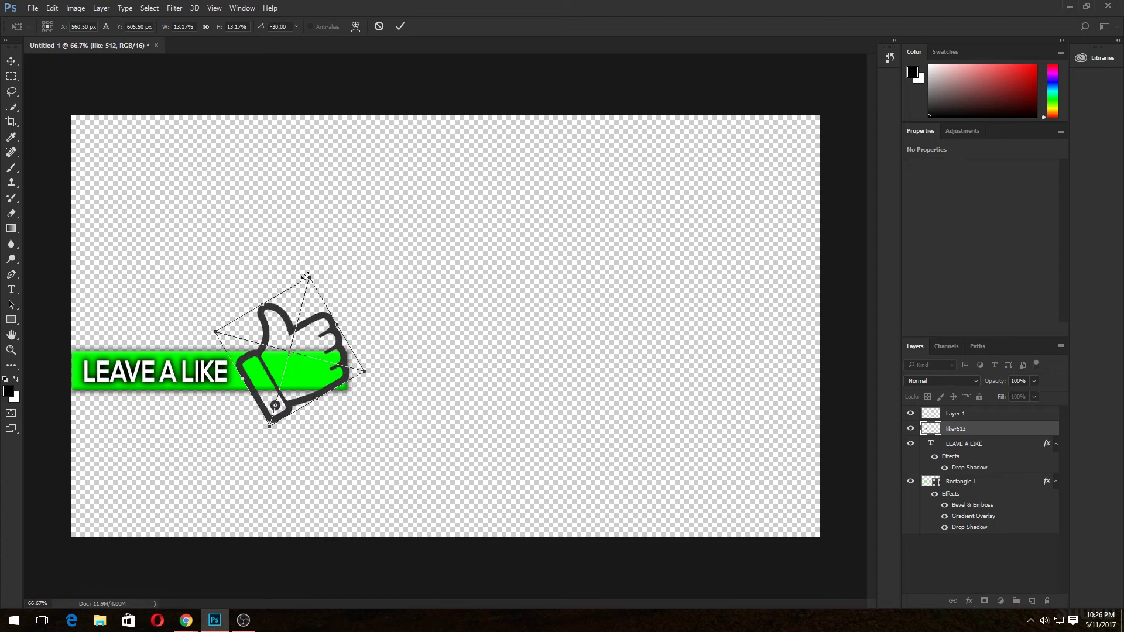
left_click_drag(309, 271, 314, 332)
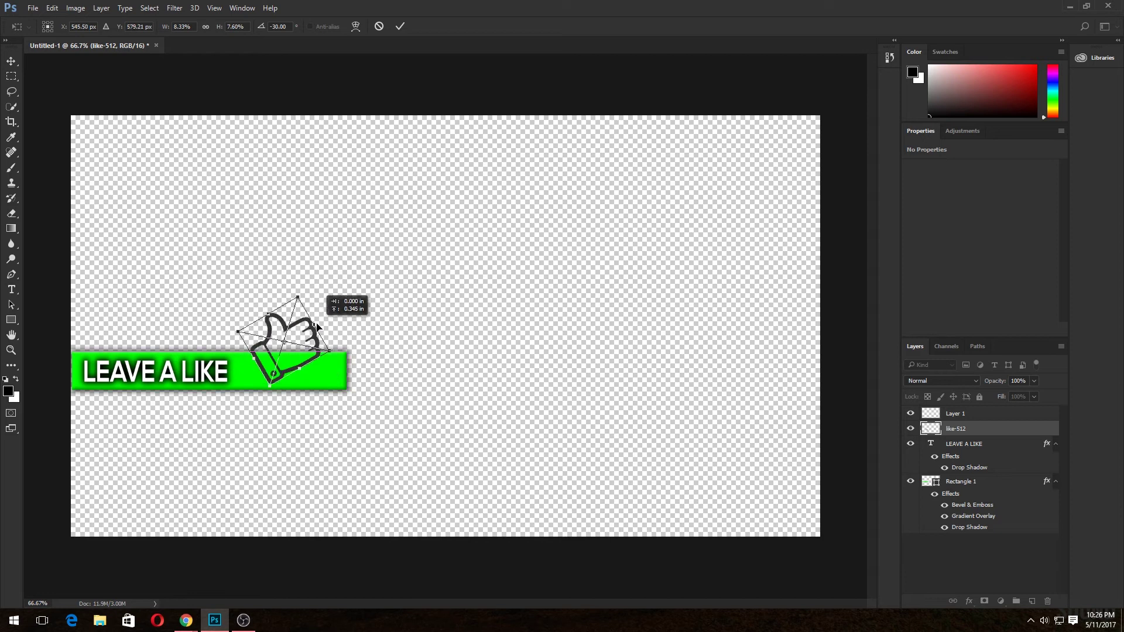
mouse_move(314, 333)
left_mouse_down()
mouse_move(319, 266)
mouse_move(312, 311)
left_mouse_up()
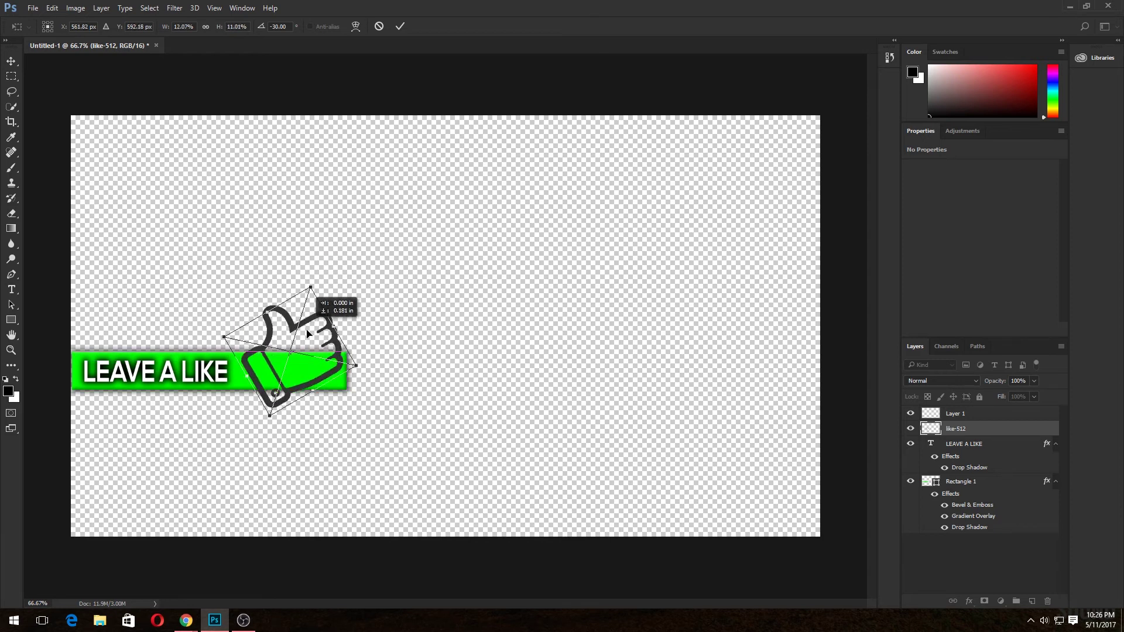
left_click_drag(312, 283, 297, 310)
mouse_move(300, 355)
left_mouse_down()
mouse_move(295, 371)
mouse_move(275, 375)
left_mouse_up()
key("Return")
key("t")
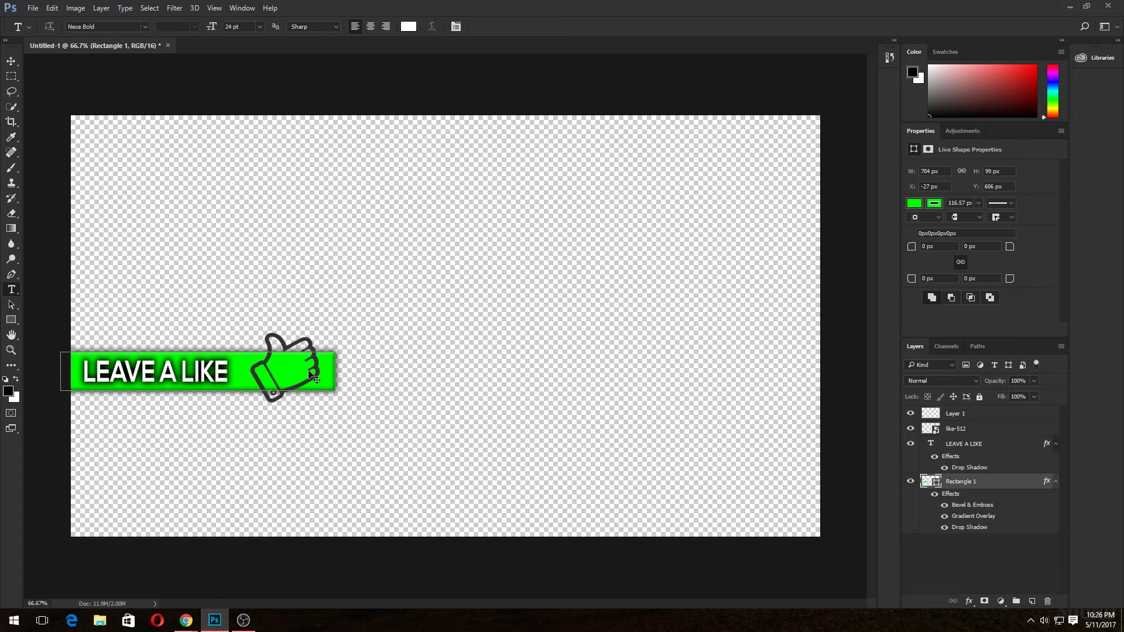
Step: Shrink the like-512 thumbs-up a little more and shift the green bar slightly
key("ctrl+t")
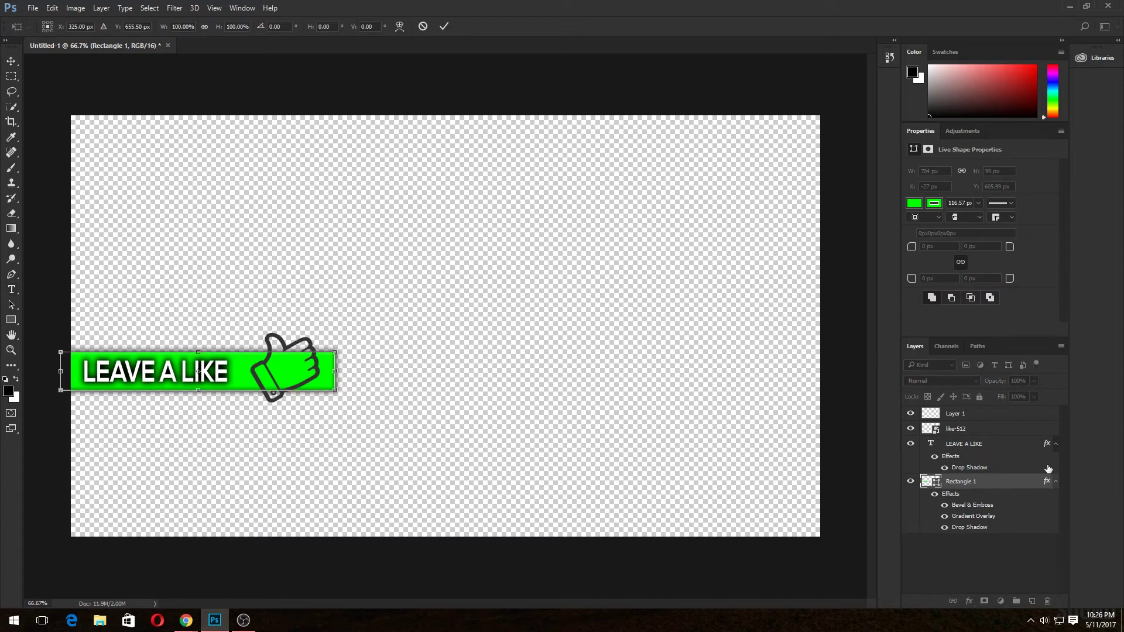
key("Return")
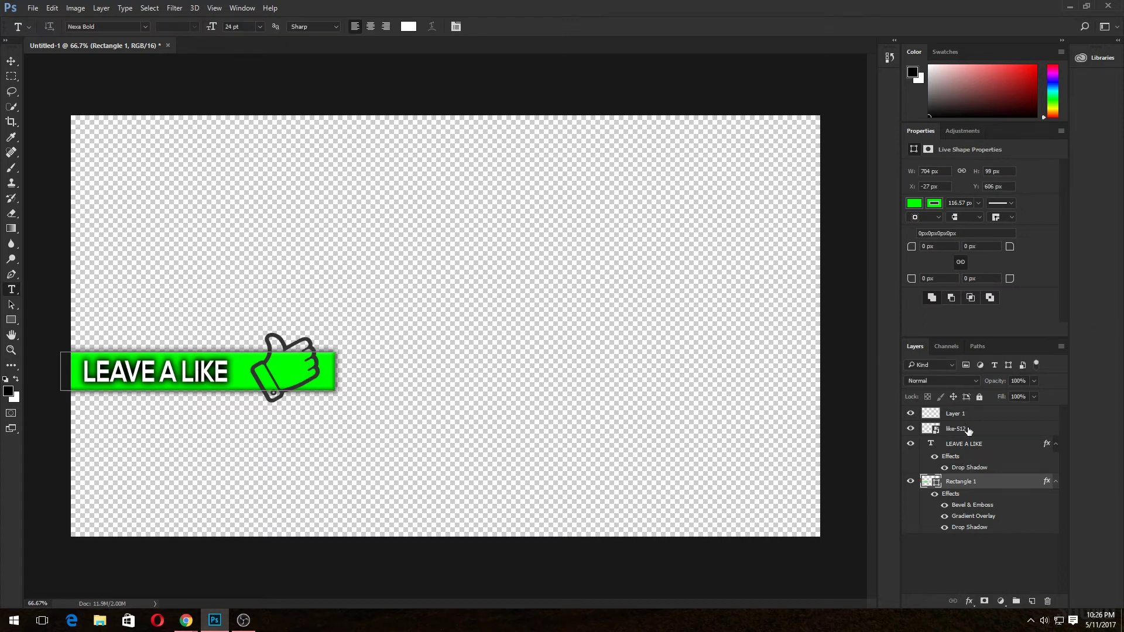
left_click(969, 446)
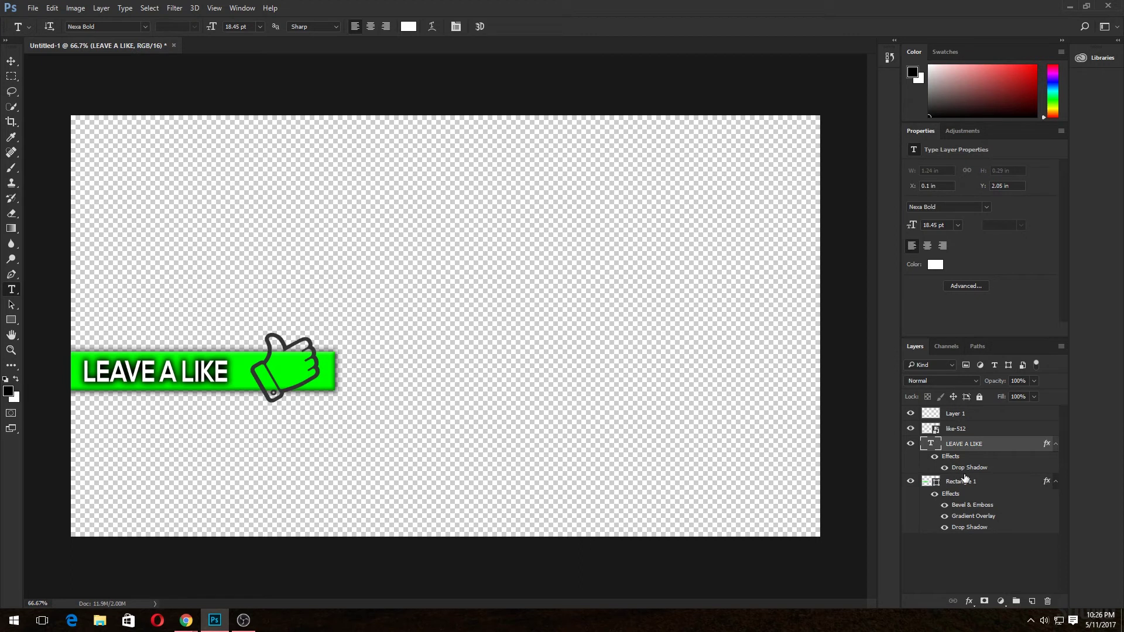
left_click(964, 430)
key("ctrl+t")
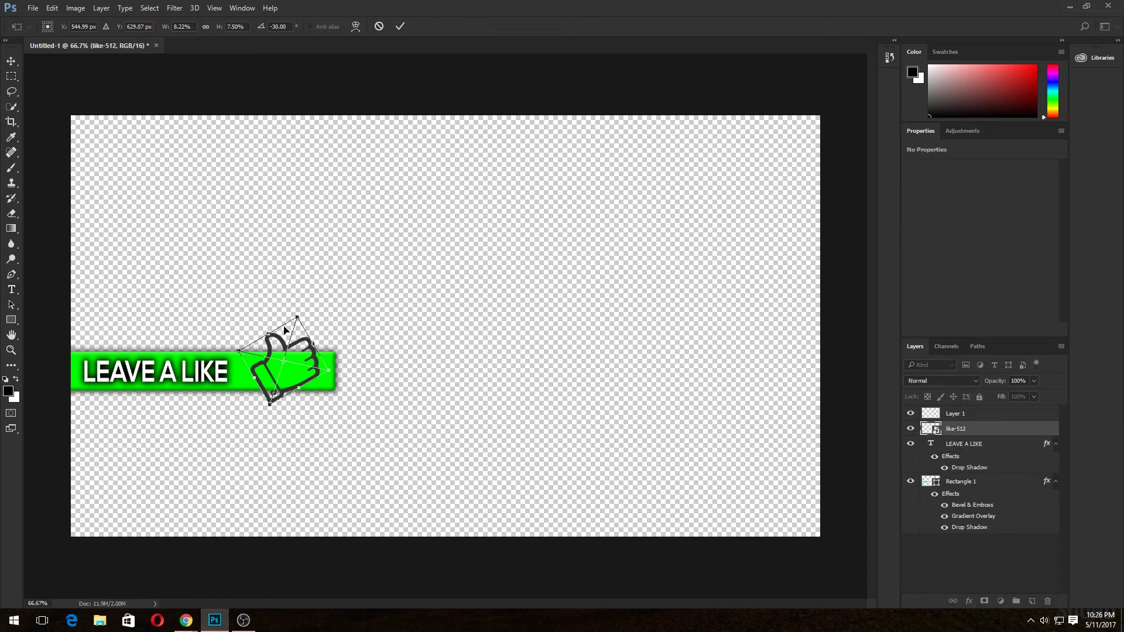
left_click_drag(295, 318, 301, 359)
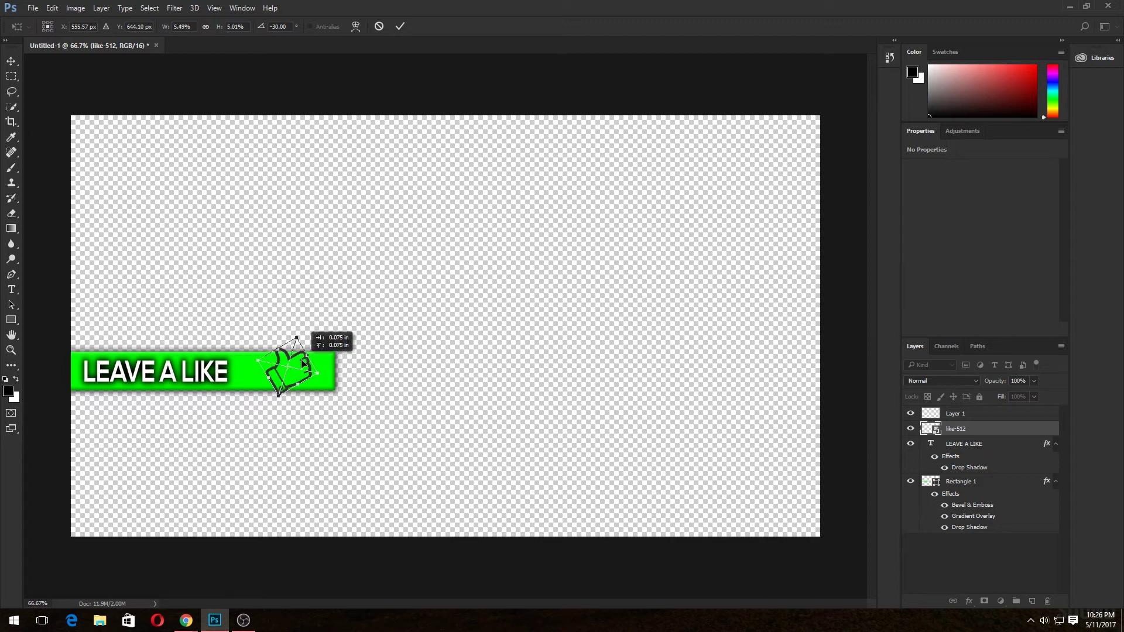
key("Return")
key("t")
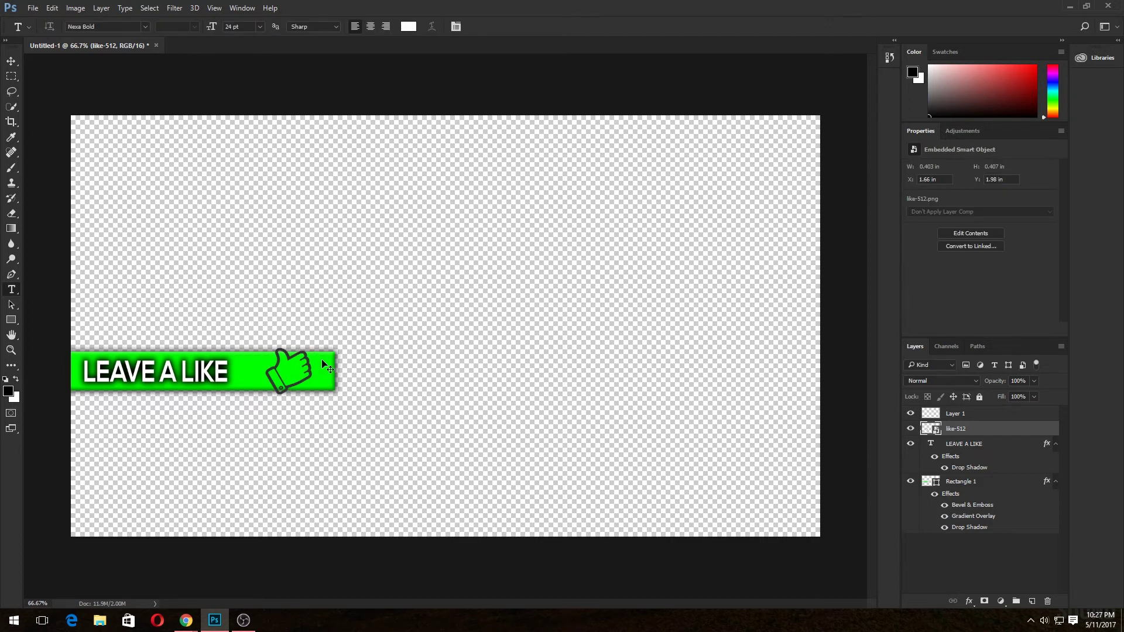
left_click_drag(291, 373, 298, 371)
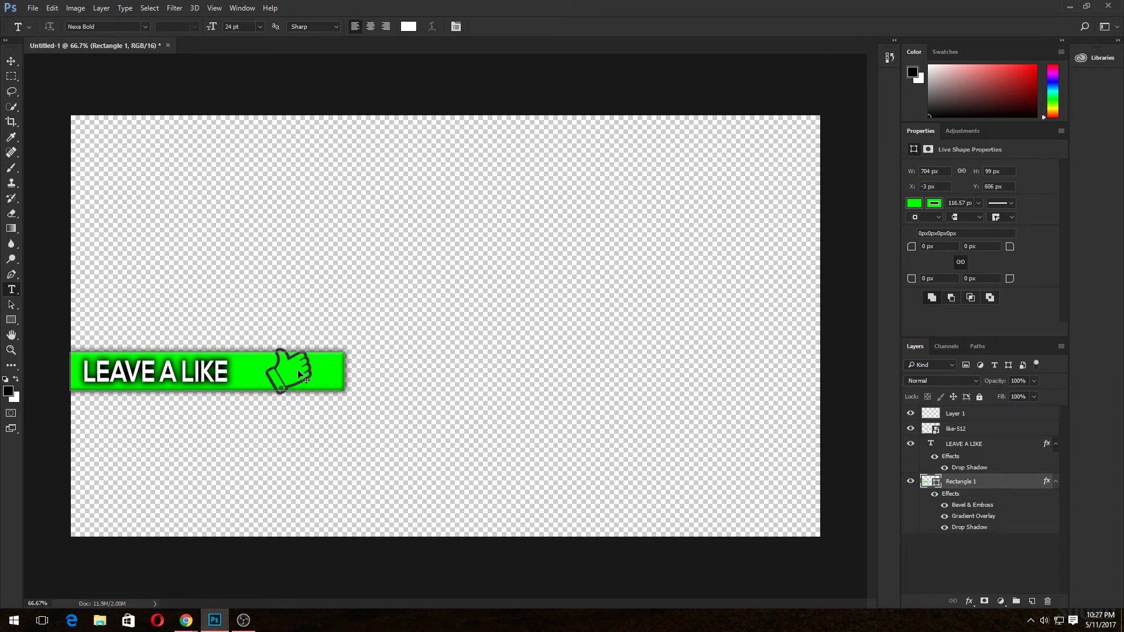
Step: Move the thumbs-up to the bar's far right end and start shortening the green bar
left_click(950, 431)
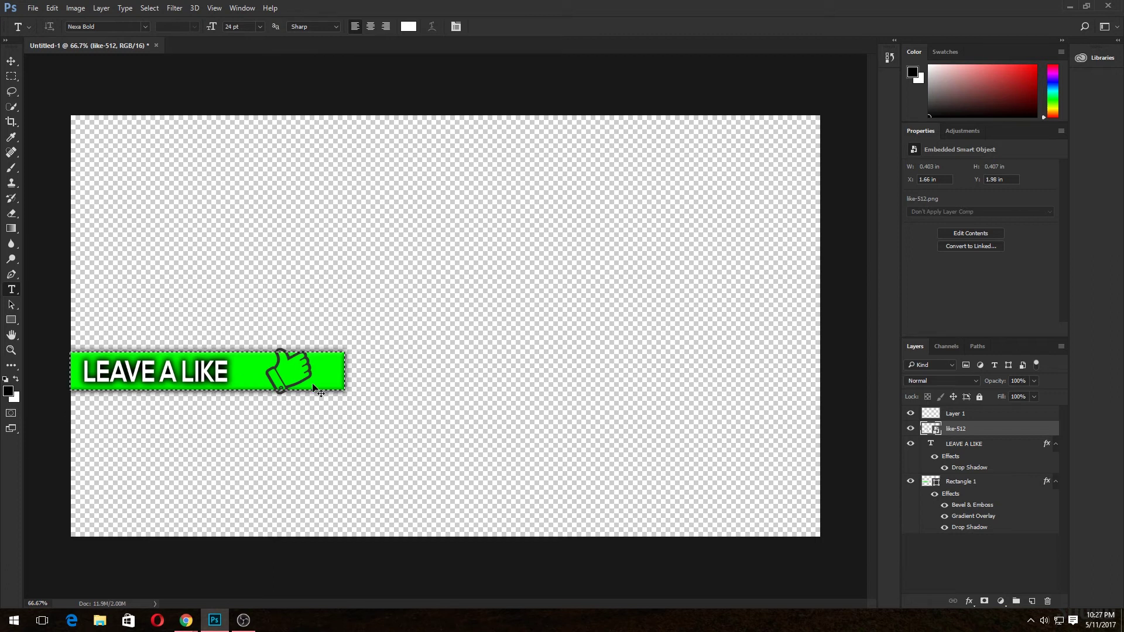
key("ctrl+f")
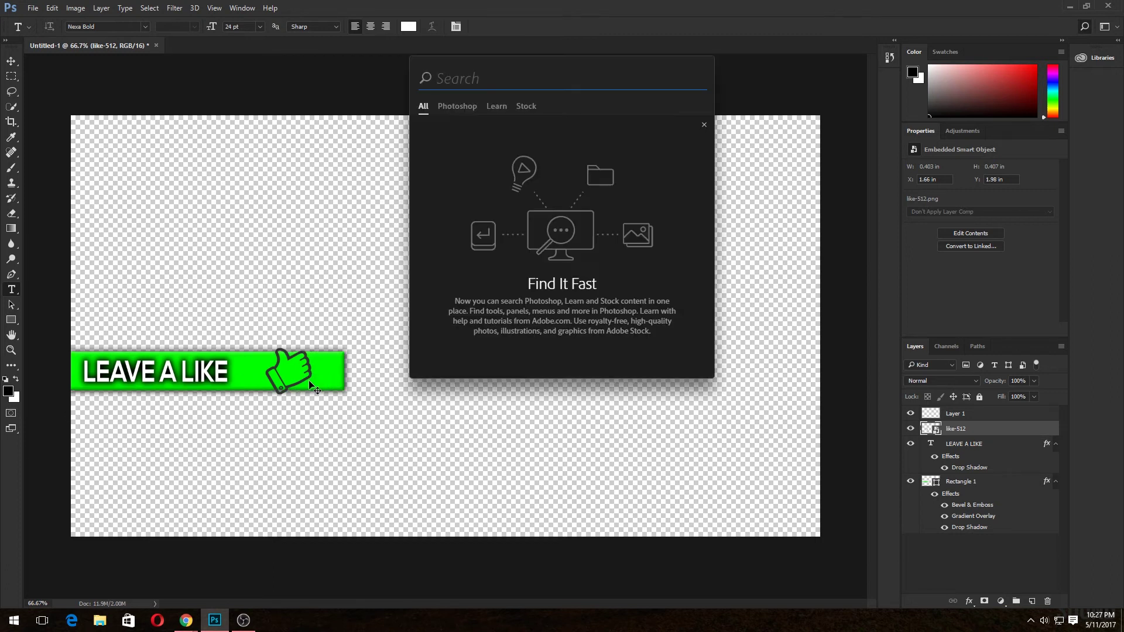
key("ctrl+t")
left_click_drag(293, 351, 336, 329)
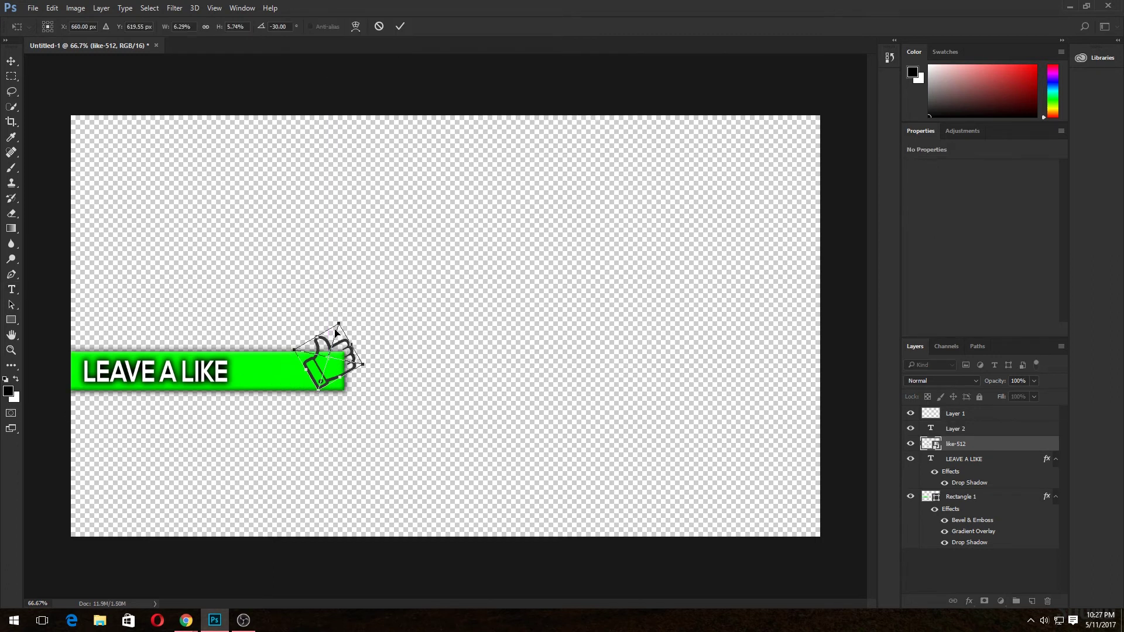
key("Return")
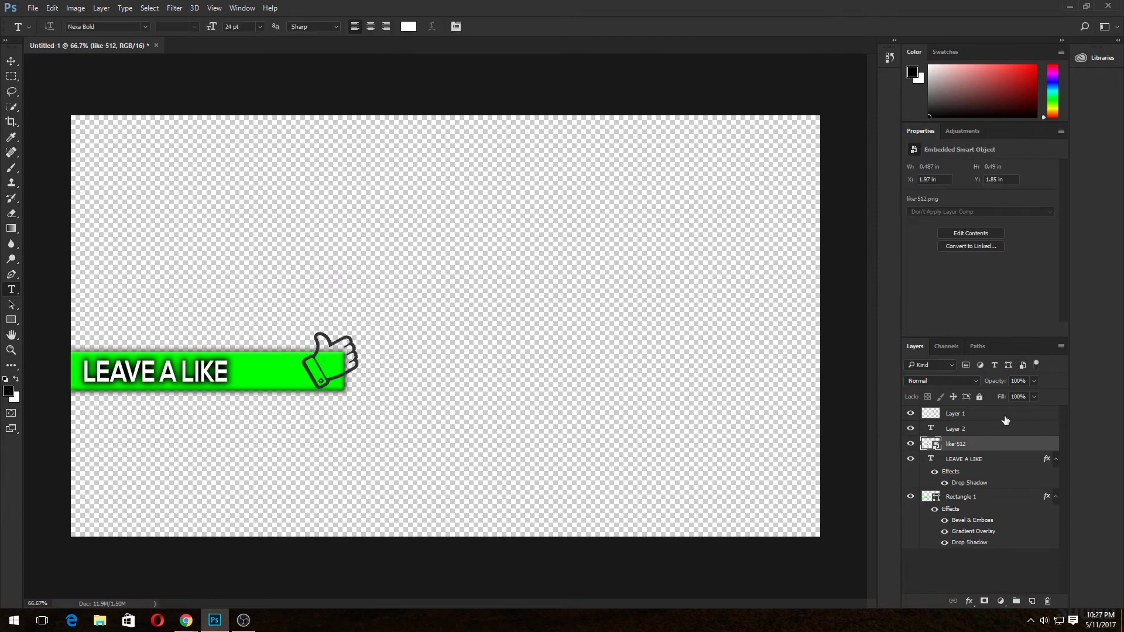
left_click(972, 496)
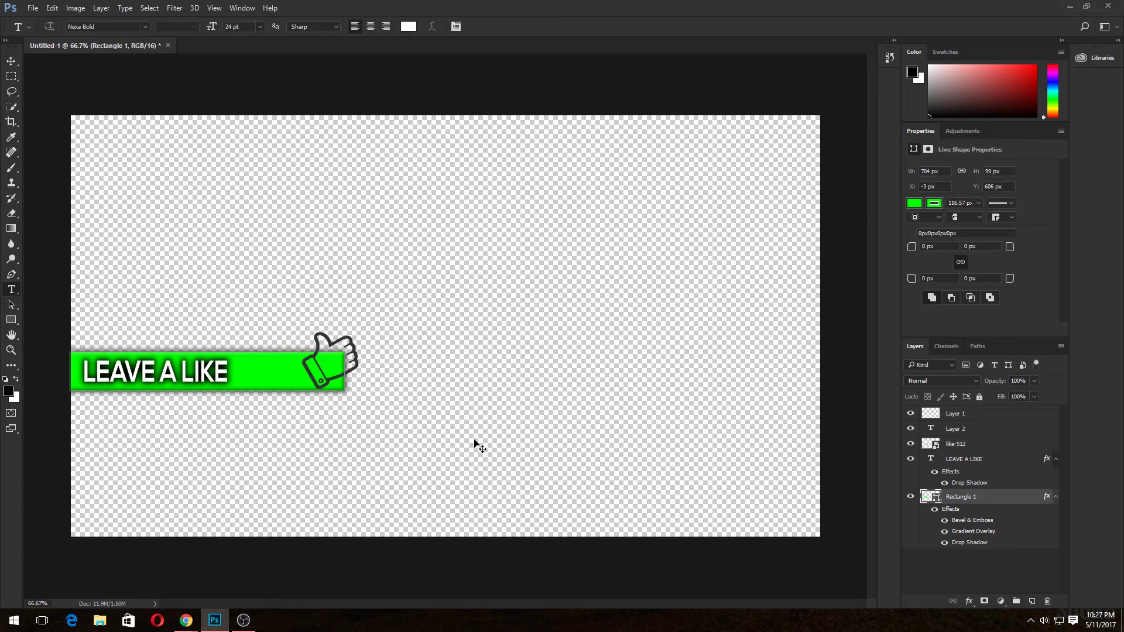
key("ctrl+t")
left_click_drag(345, 389, 304, 385)
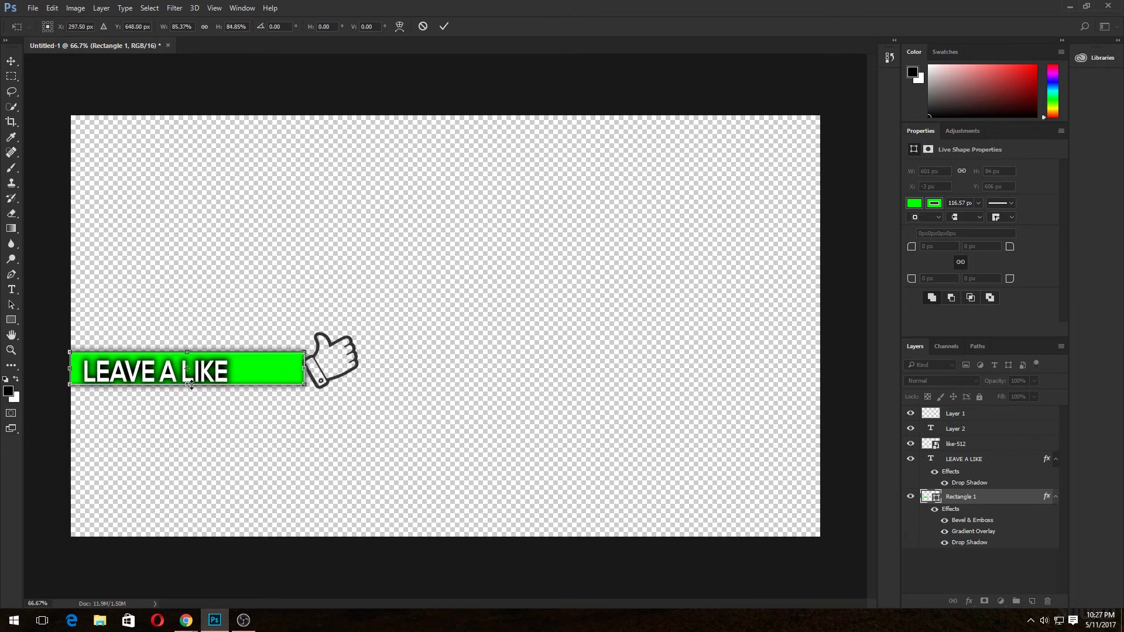
Step: Apply the shorter green bar, move the thumbs-up onto its new end, and nudge the bar down
key("Return")
left_click_drag(314, 359, 276, 358)
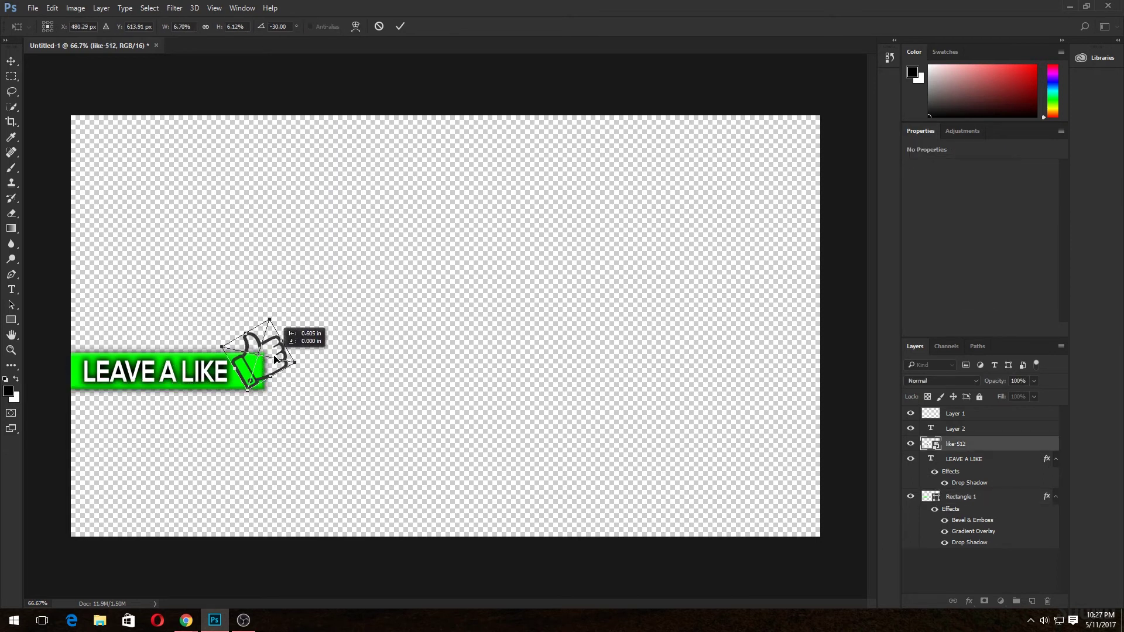
key("Return")
key("t")
left_click_drag(262, 378, 263, 369)
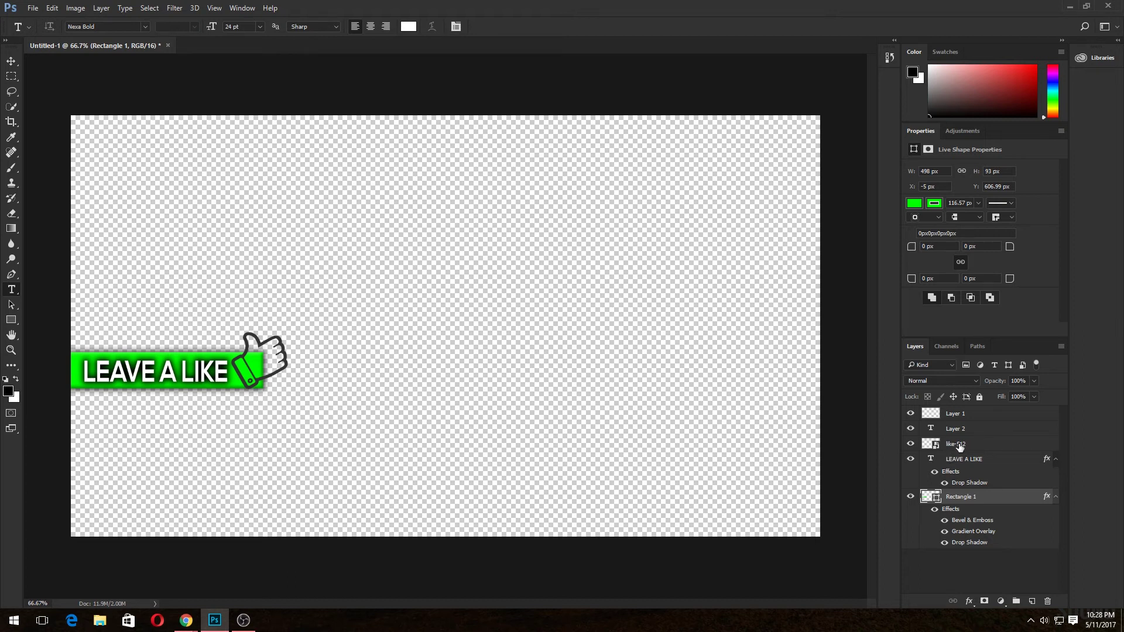
Step: Fine-tune the thumbs-up's position and shrink it slightly on the bar's end
left_click(942, 446)
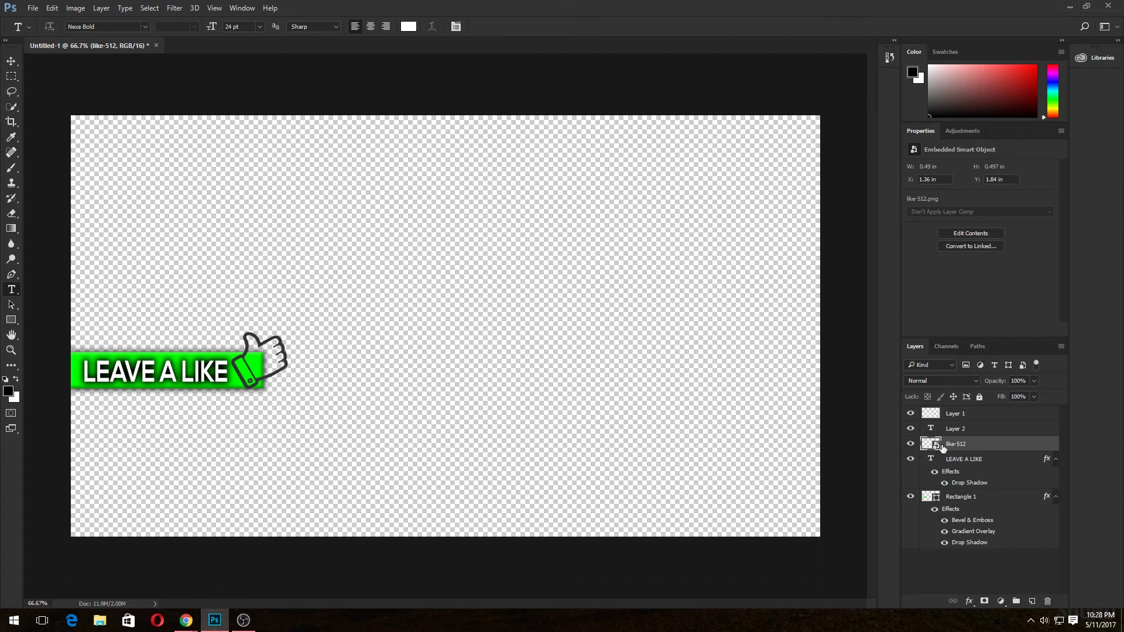
key("ctrl+t")
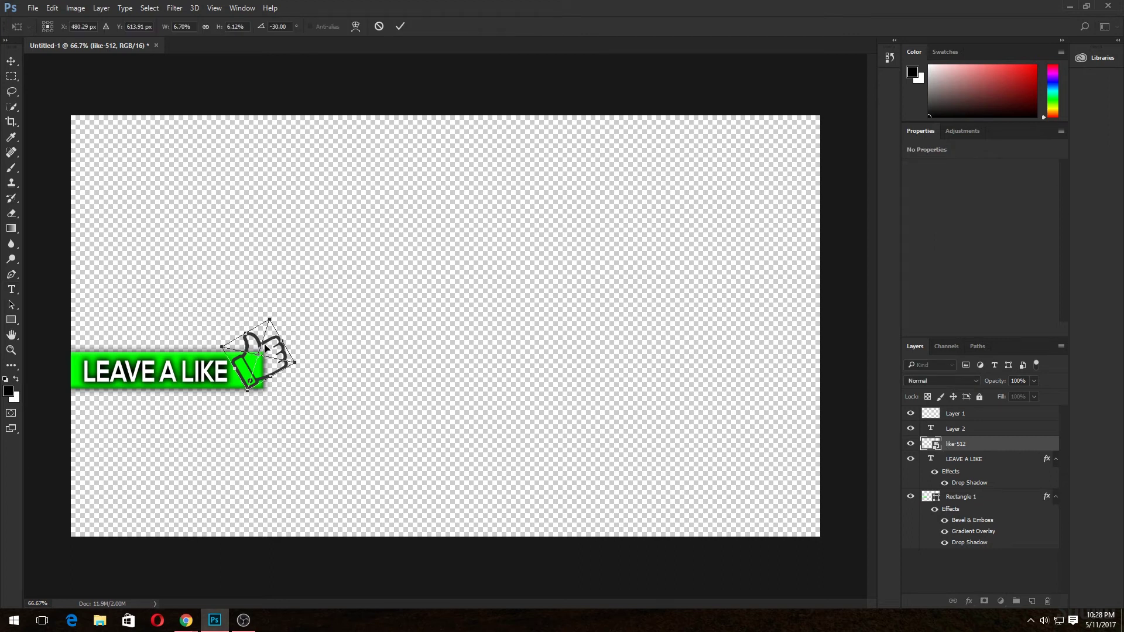
left_click_drag(266, 348, 271, 335)
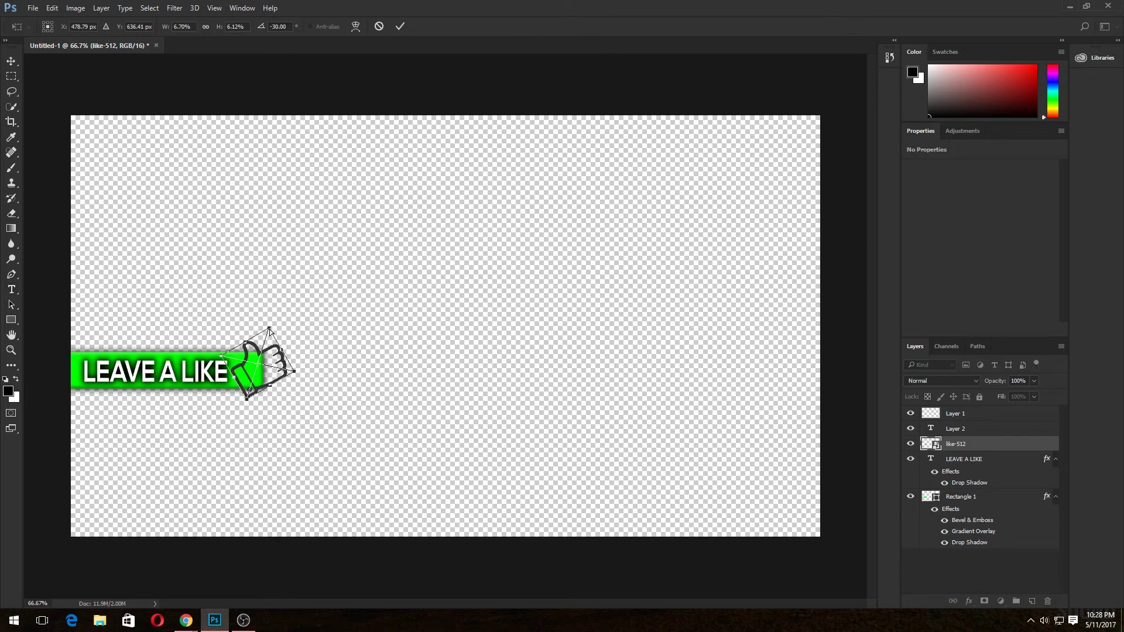
left_click_drag(268, 323, 269, 336)
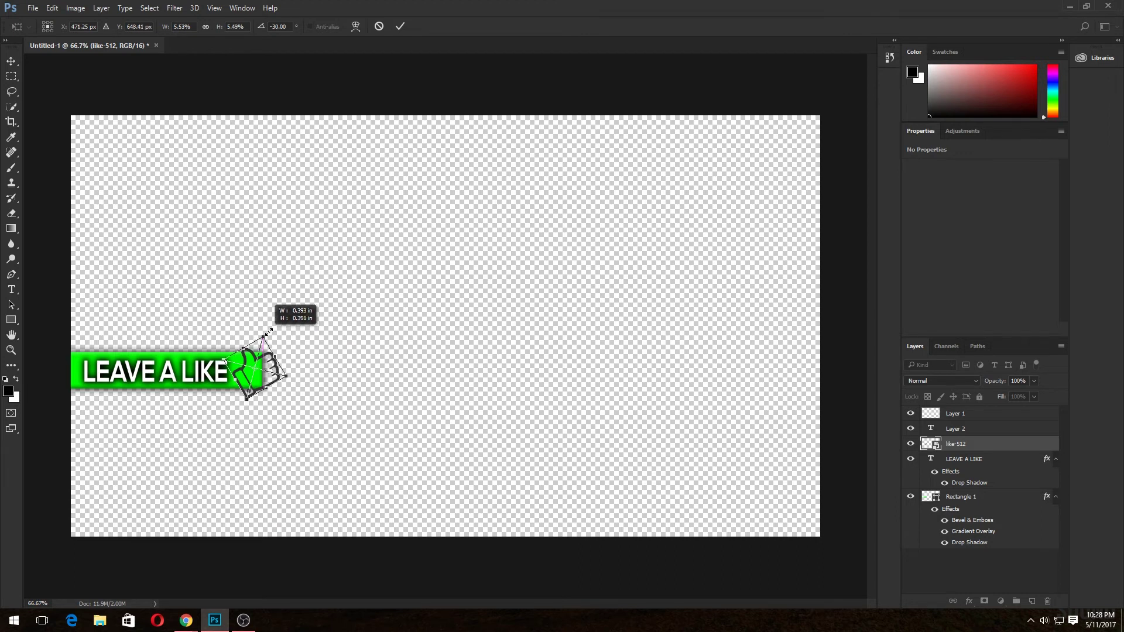
key("Return")
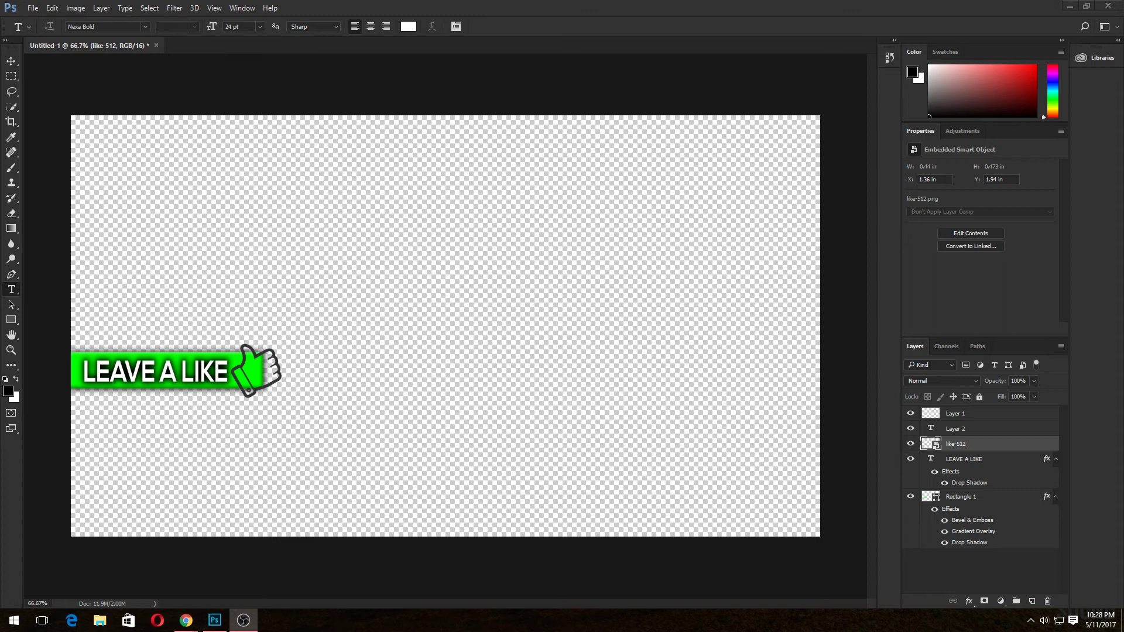
left_click(32, 8)
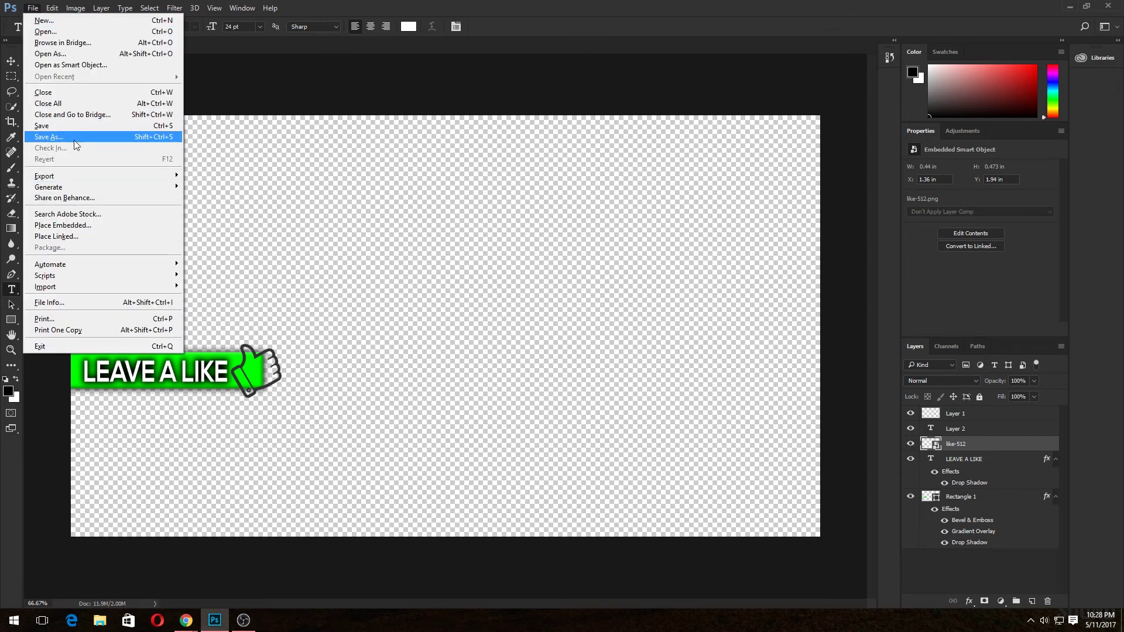
mouse_move(44, 176)
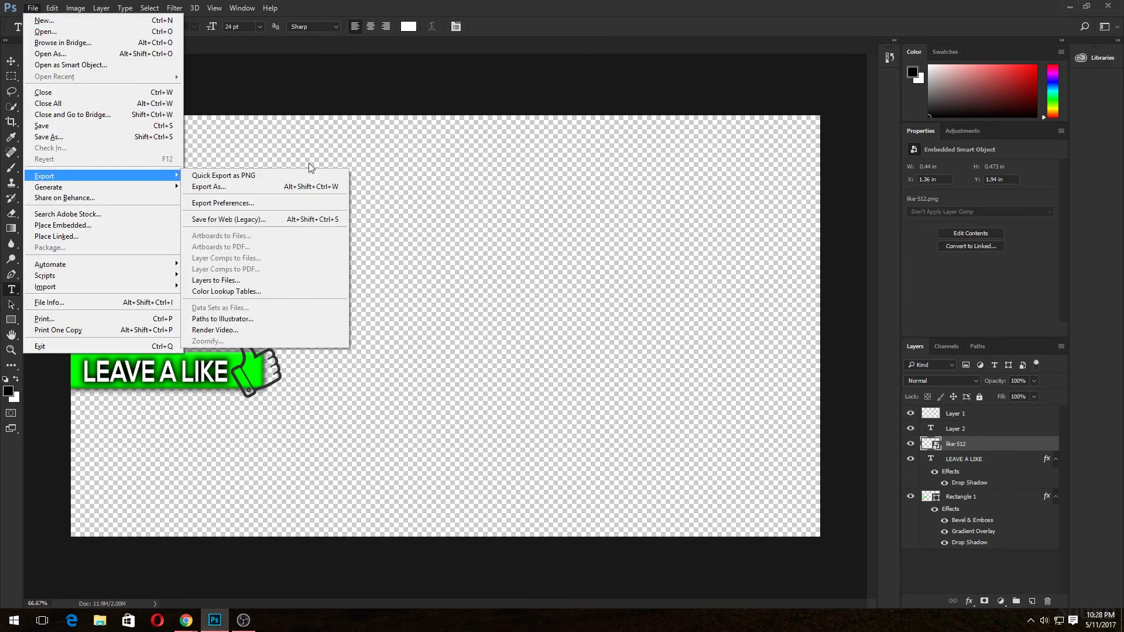
Step: Export the banner as a PNG to the Desktop and launch Premiere Pro from Recently added
left_click(226, 185)
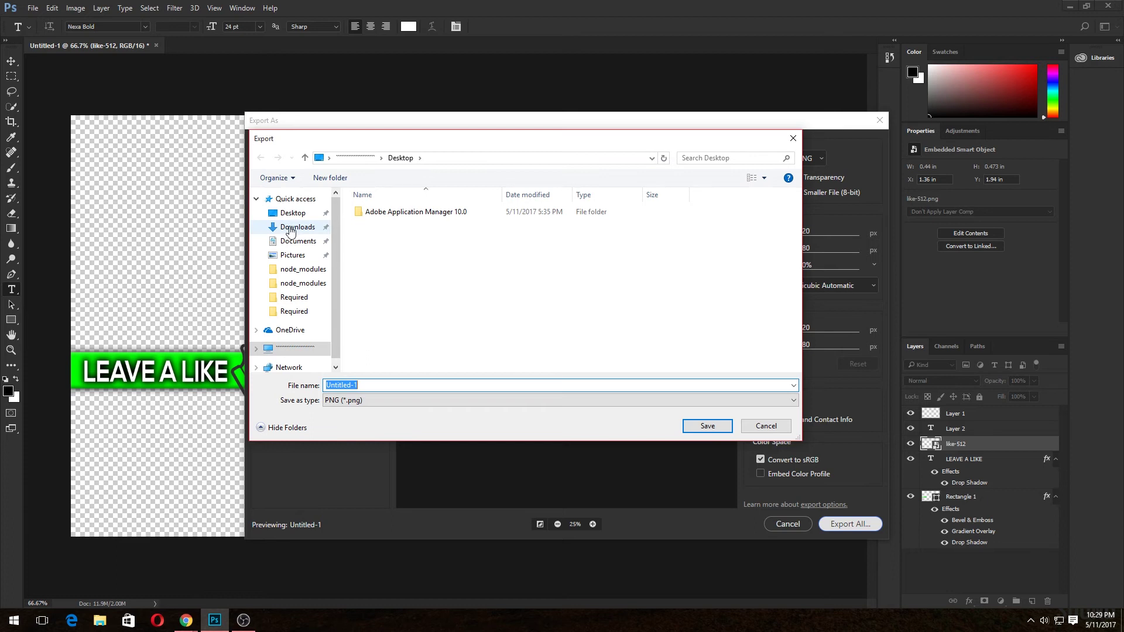
left_click(290, 214)
left_click(707, 426)
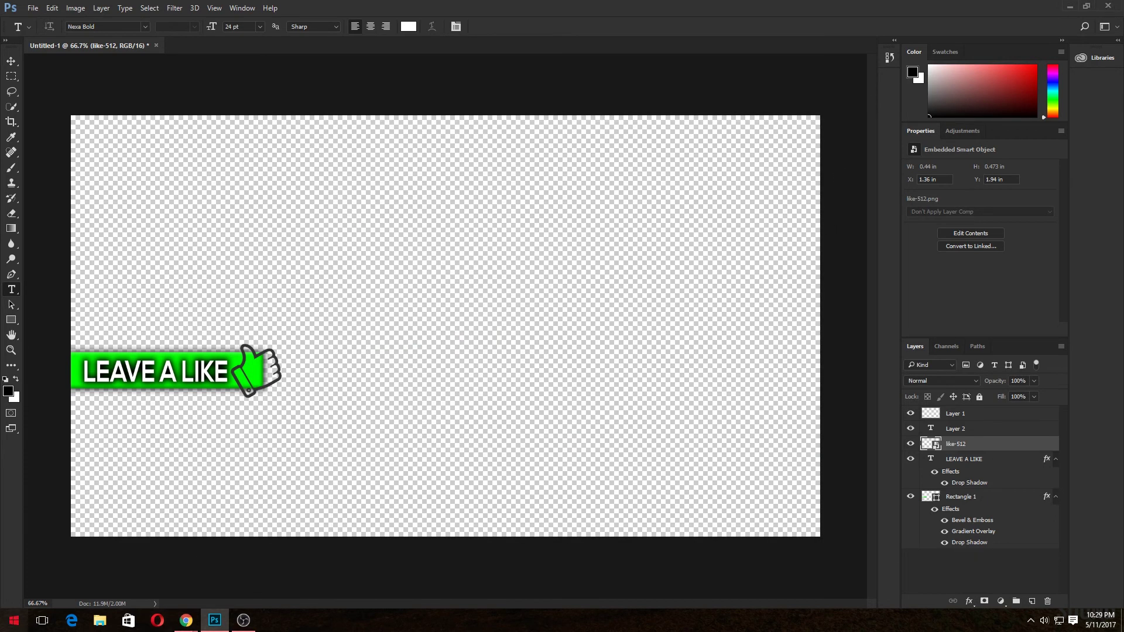
left_click(14, 620)
left_click(61, 374)
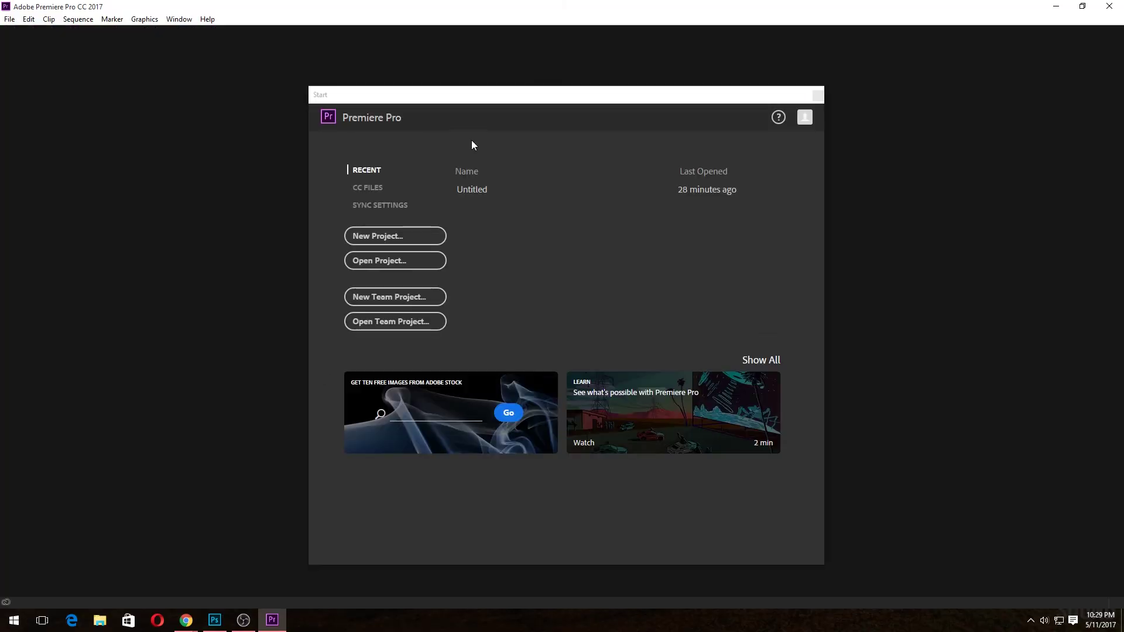
Step: Create a Premiere Pro project with default settings and bring up File Explorer alongside it
left_click(401, 239)
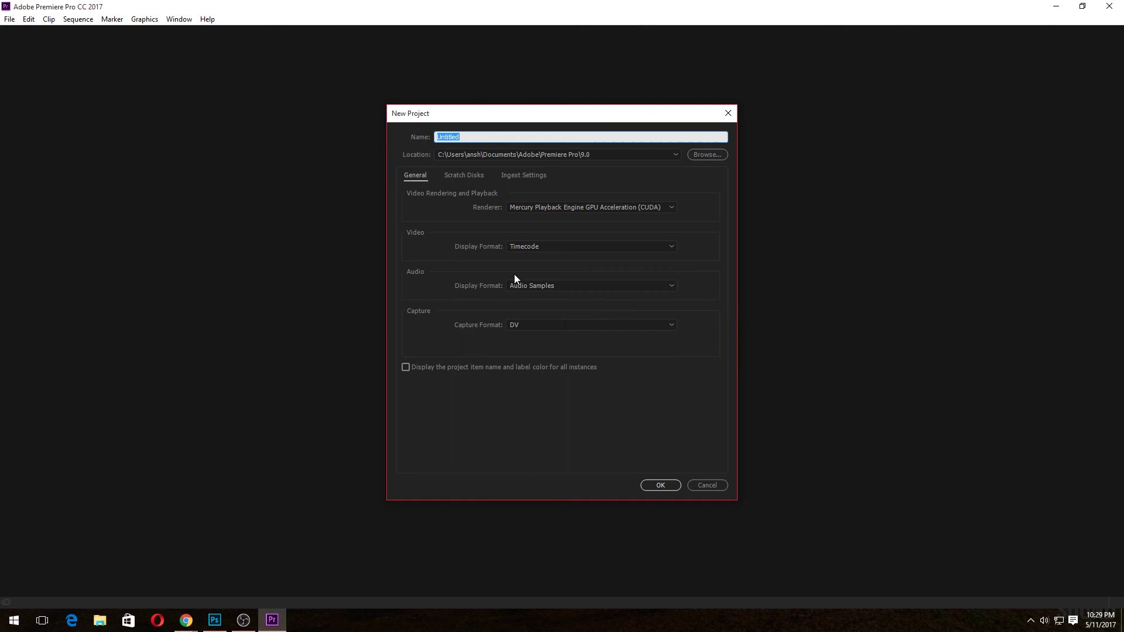
key("Return")
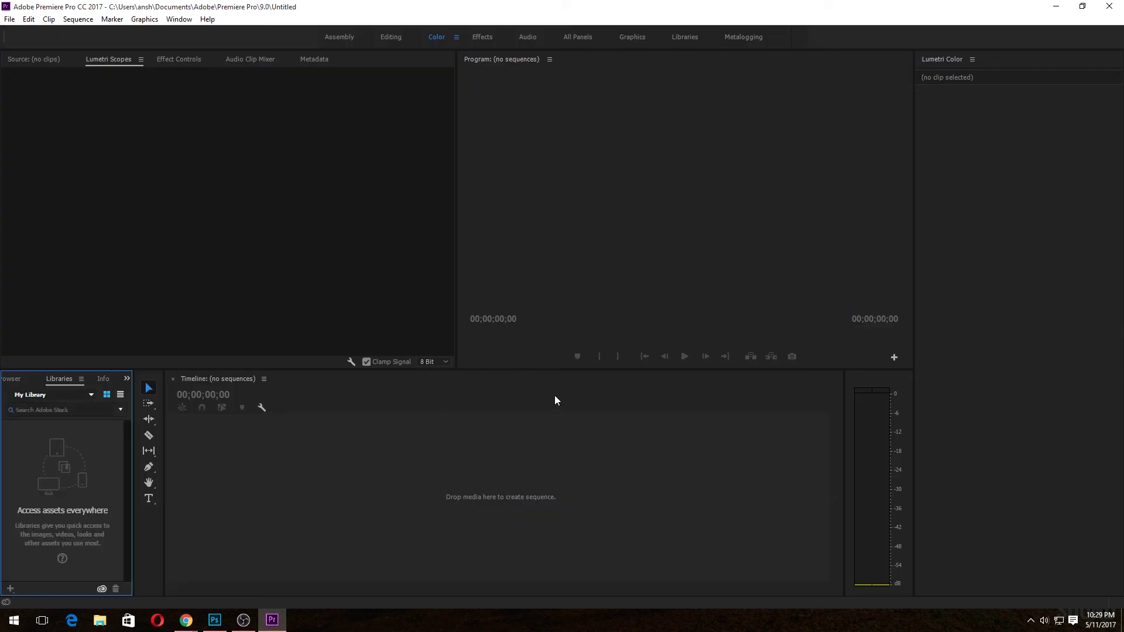
left_click(100, 620)
key("super+Down")
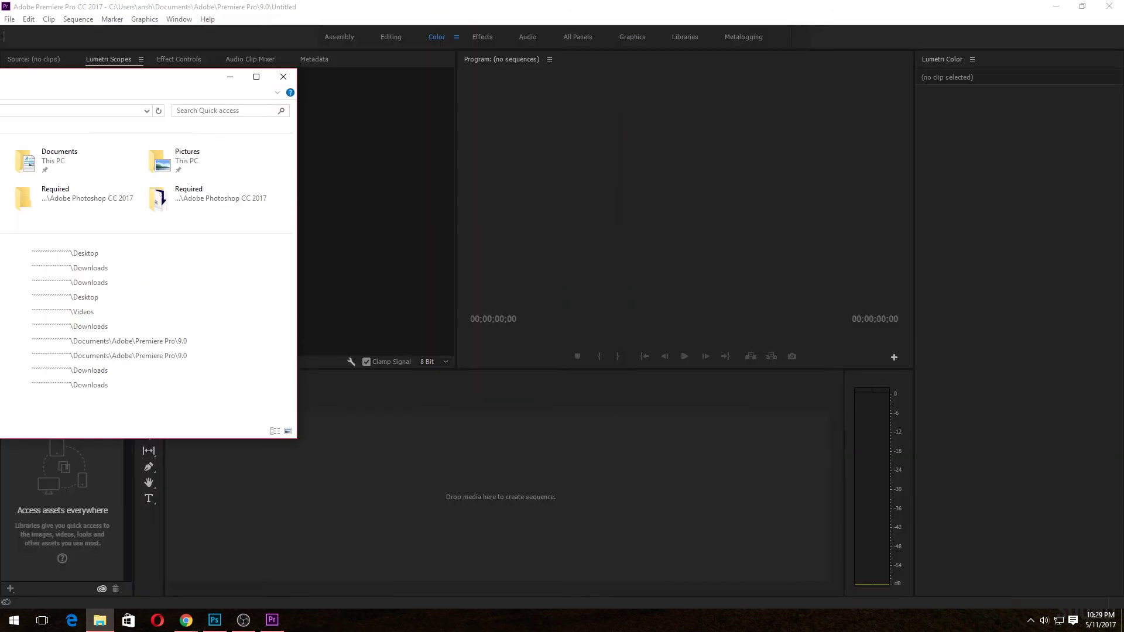
Step: Place Ghost in the Shell HD.jpg on V1 at 00:00 and extend it to about ten seconds
key("super+Down")
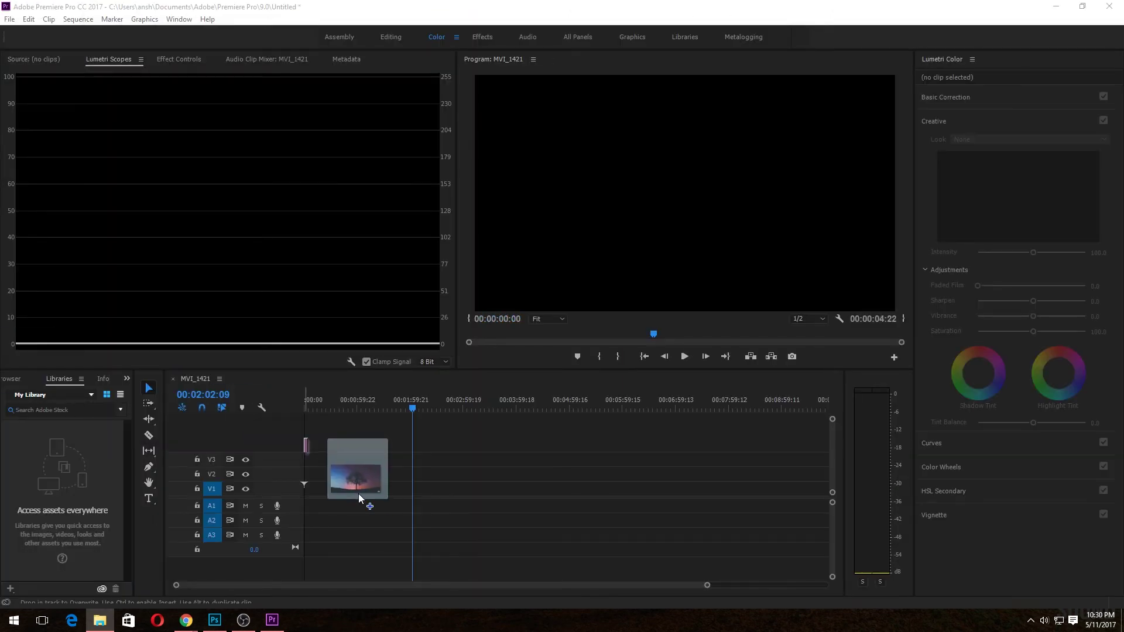
left_click_drag(241, 447, 343, 492)
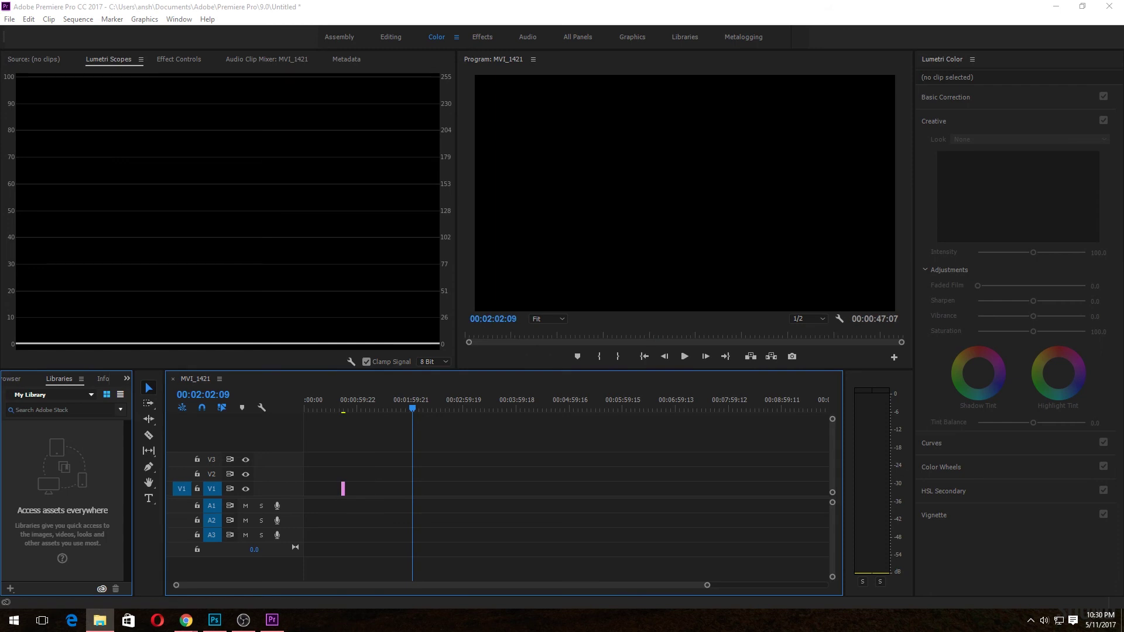
left_click(344, 489)
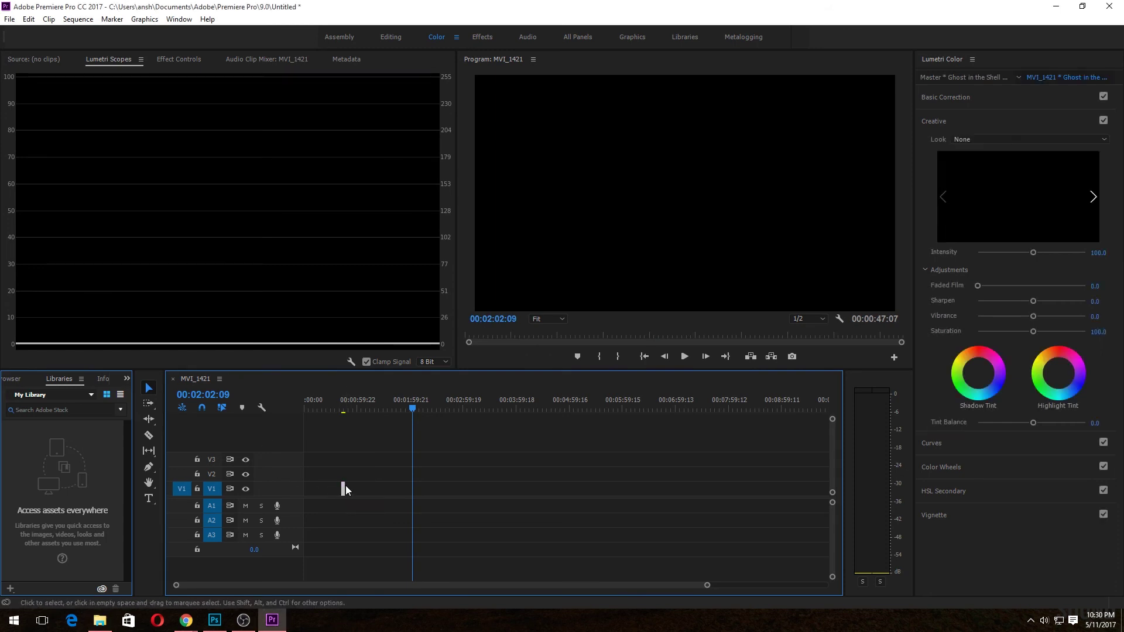
left_click_drag(345, 489, 305, 491)
left_click_drag(410, 408, 306, 400)
left_click_drag(707, 585, 490, 582)
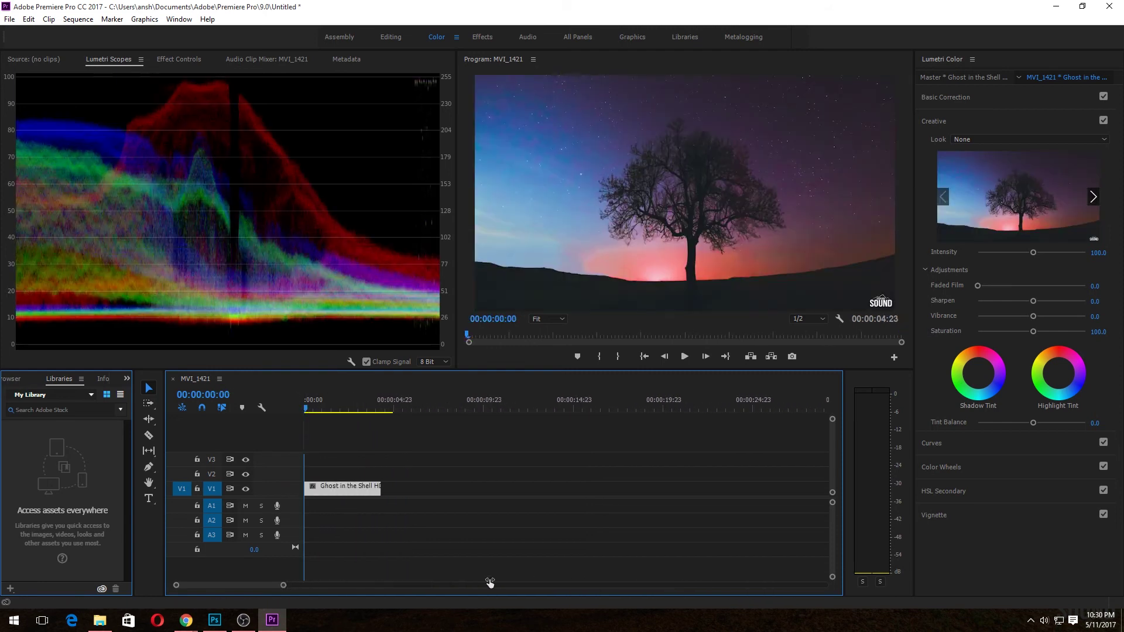
left_click_drag(380, 488, 537, 500)
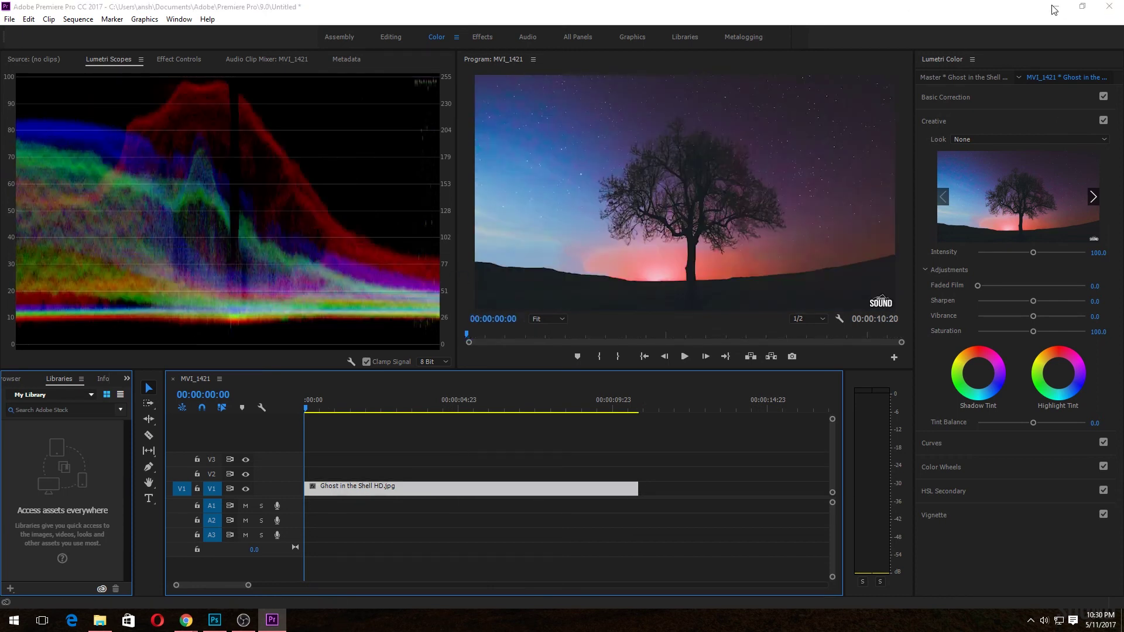
left_click(1053, 9)
Step: Drag Untitled-1.png from the desktop onto track V2 at the sequence start
left_click(1072, 7)
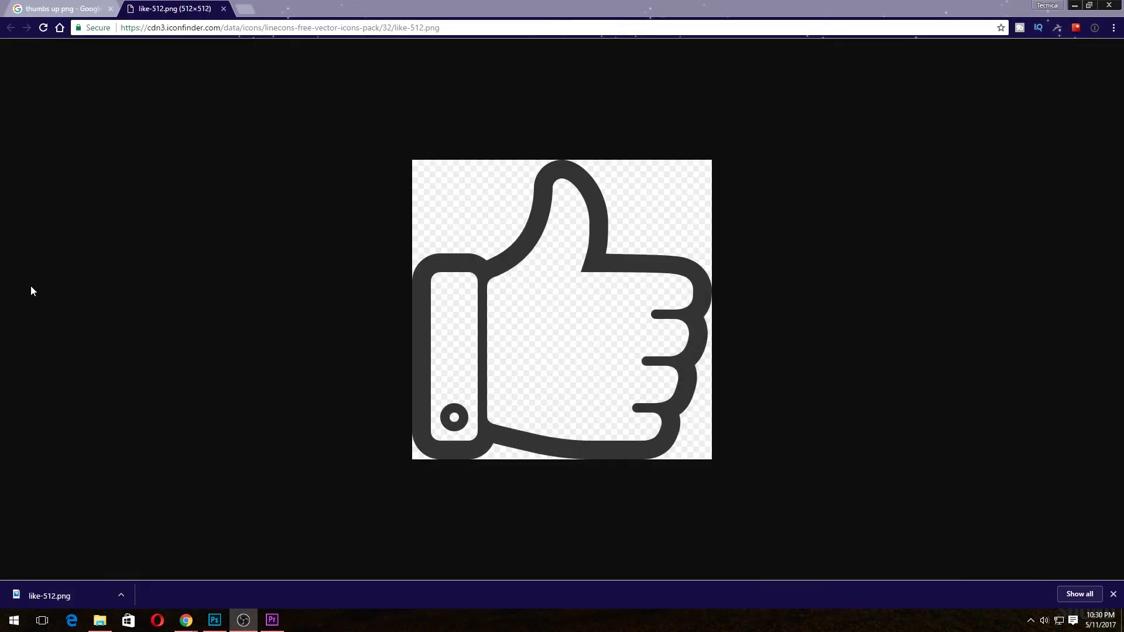
left_click(1075, 5)
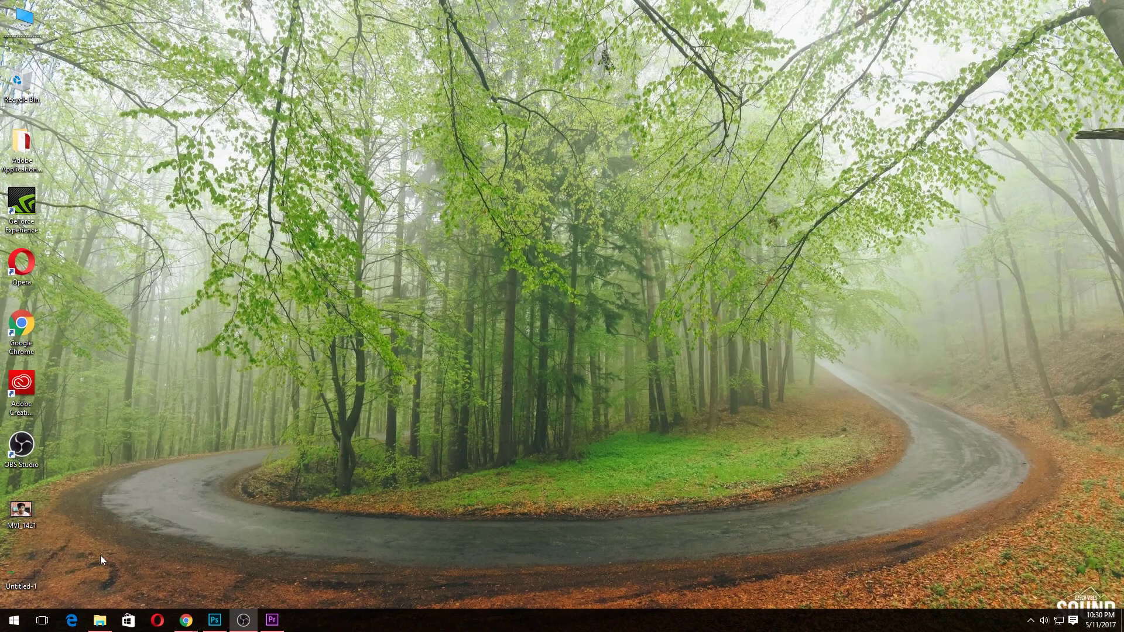
mouse_move(21, 571)
left_mouse_down()
mouse_move(240, 507)
mouse_move(281, 556)
mouse_move(338, 576)
mouse_move(314, 501)
left_mouse_up()
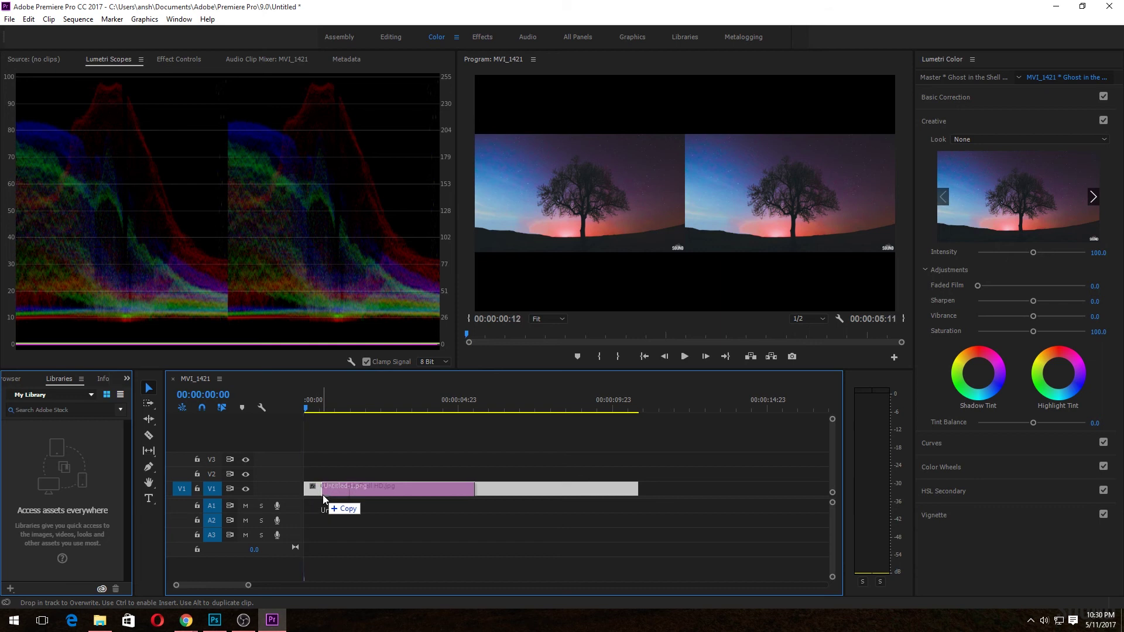
left_click_drag(314, 501, 317, 506)
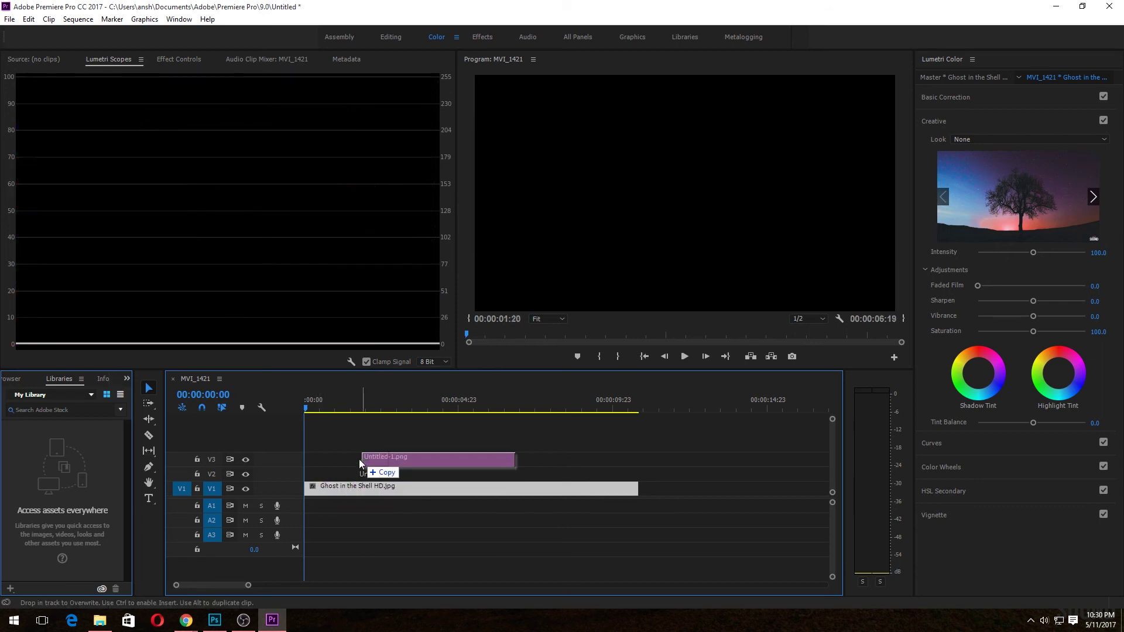
left_click_drag(317, 507, 313, 482)
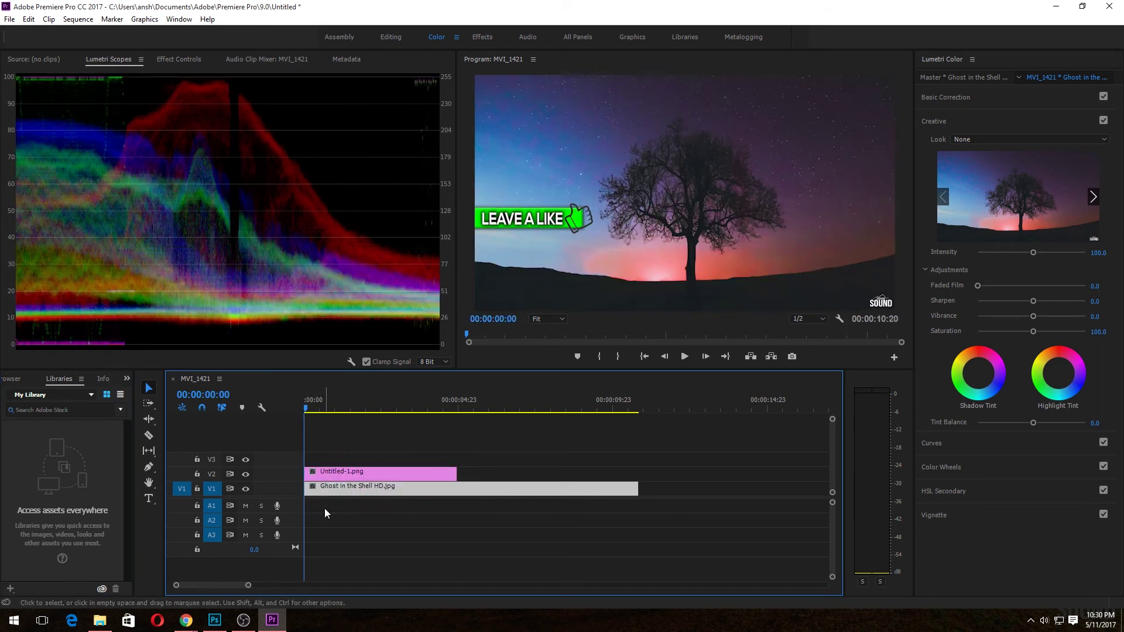
left_click(393, 471)
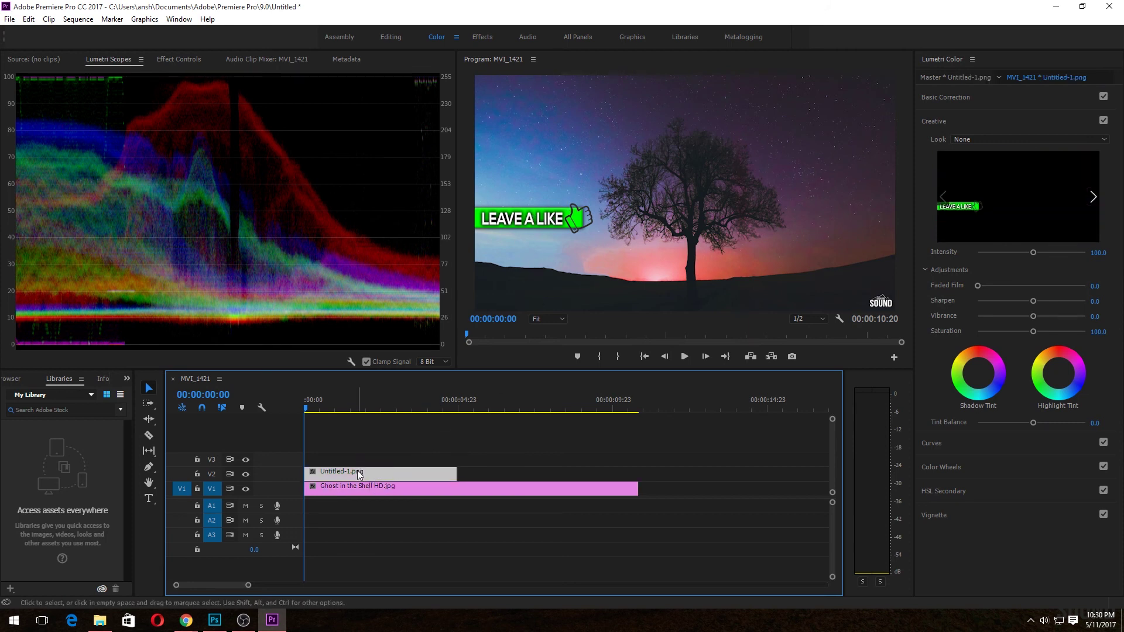
Step: Scale the LEAVE A LIKE banner slightly smaller and place it lower at the frame's left edge
left_click(603, 219)
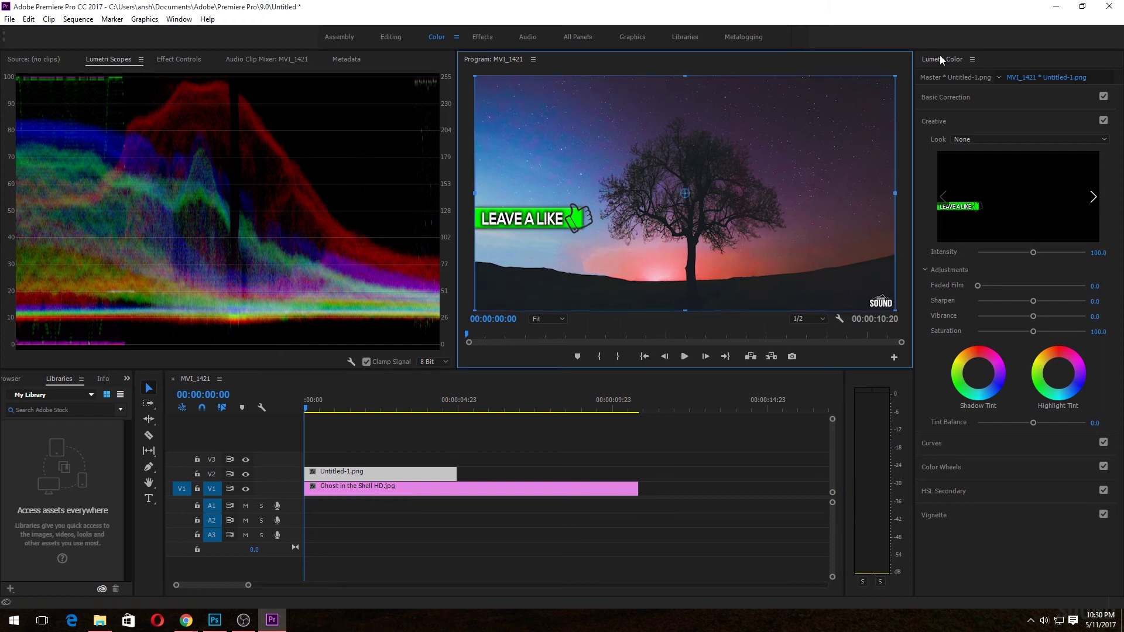
mouse_move(905, 80)
left_mouse_down()
mouse_move(623, 165)
mouse_move(549, 216)
mouse_move(585, 209)
mouse_move(575, 203)
left_mouse_up()
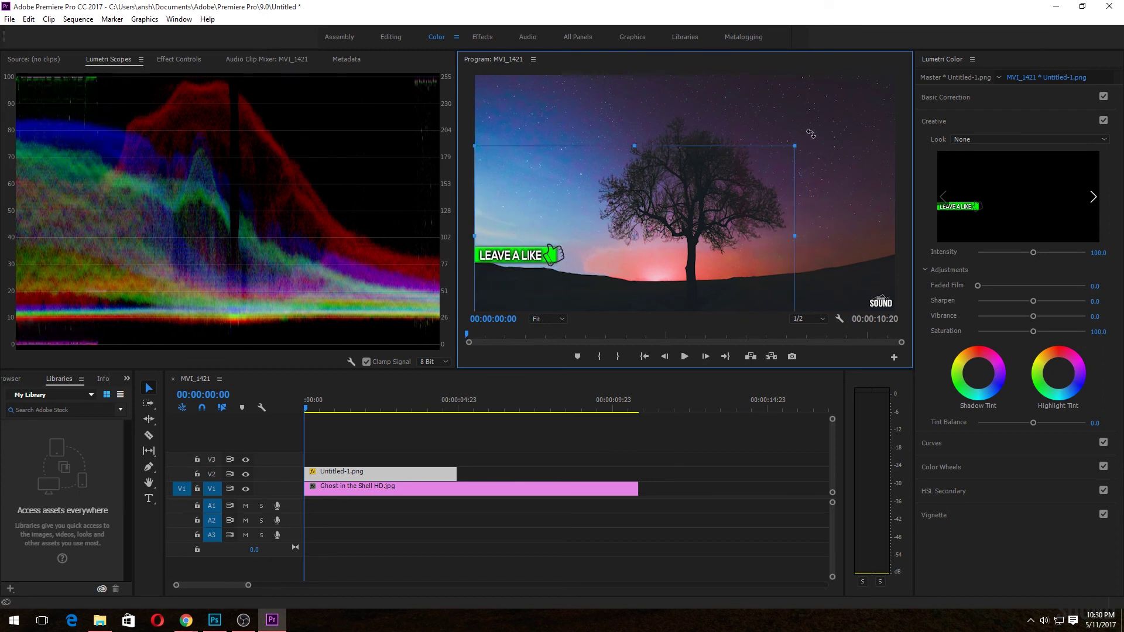
left_click_drag(796, 148, 828, 127)
left_click_drag(539, 255, 566, 243)
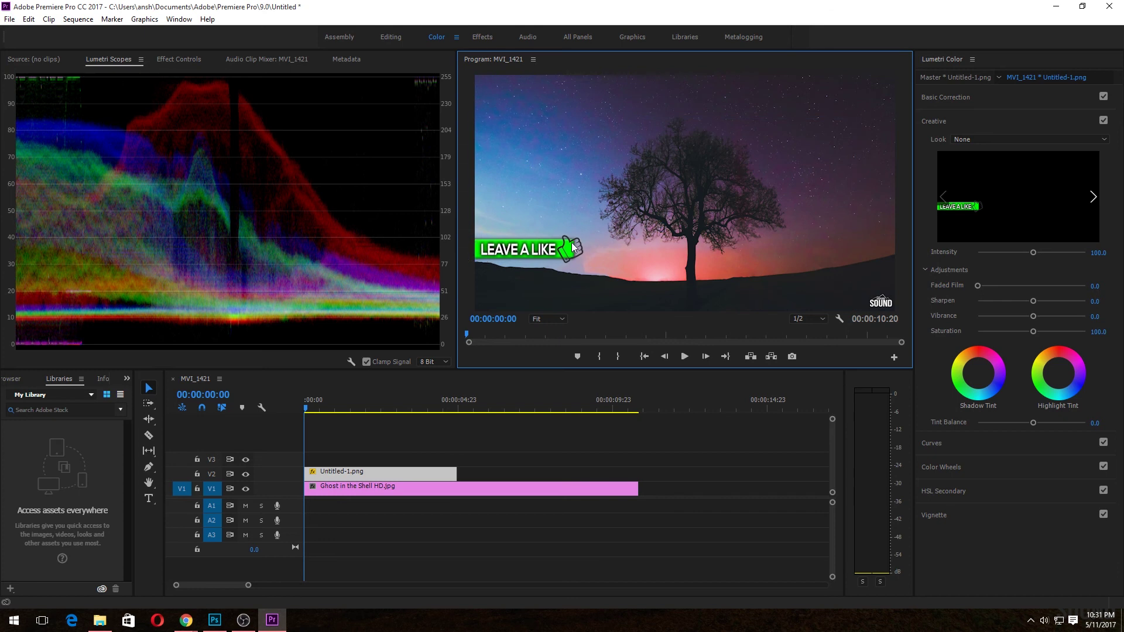
key("alt+shift+4")
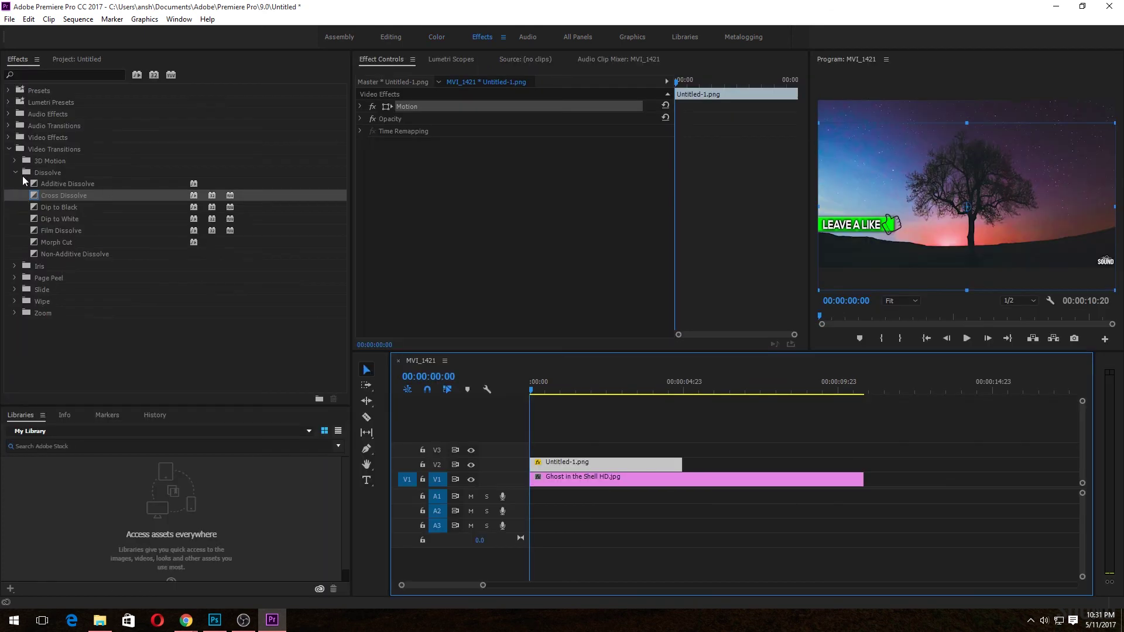
Step: Apply the Video Transitions > Slide > Push transition to the banner clip and preview playback
left_click(16, 173)
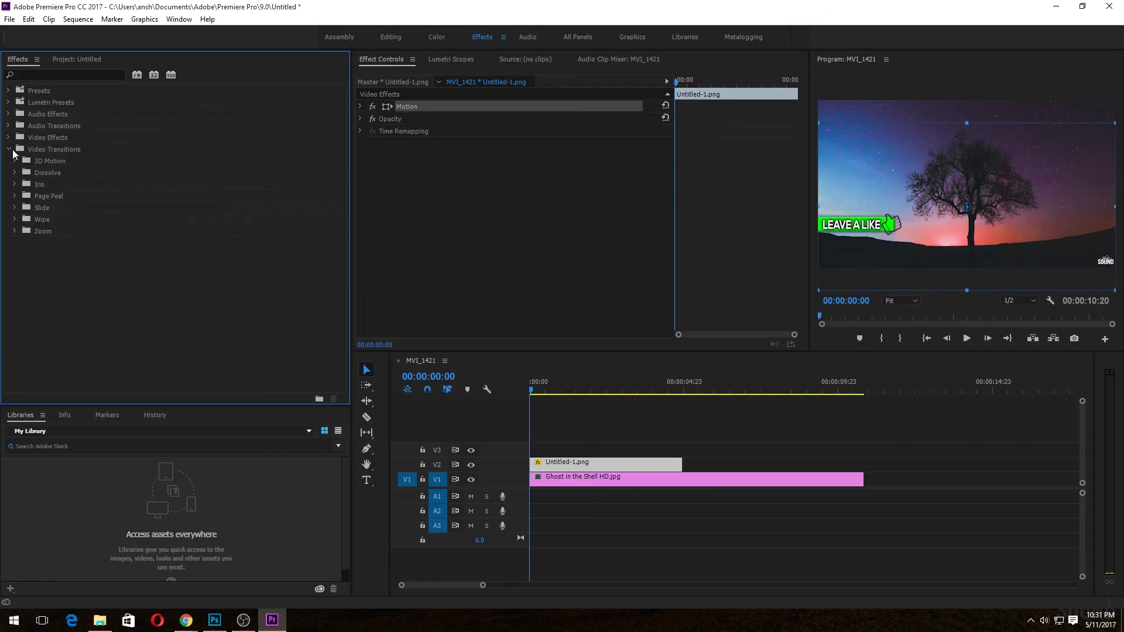
left_click(15, 207)
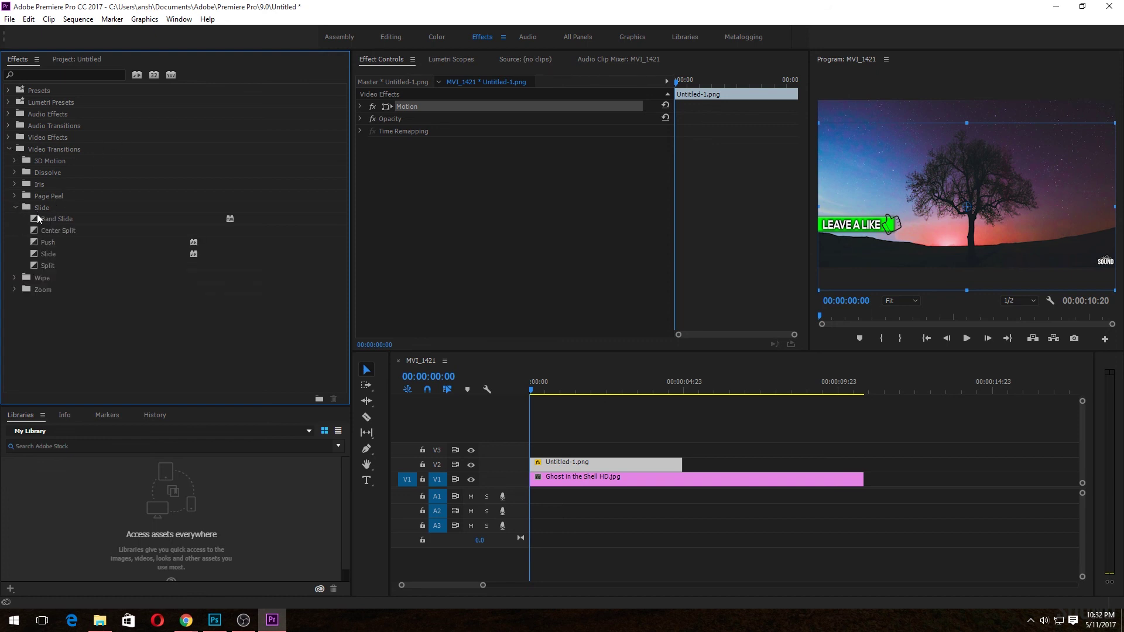
left_click(41, 237)
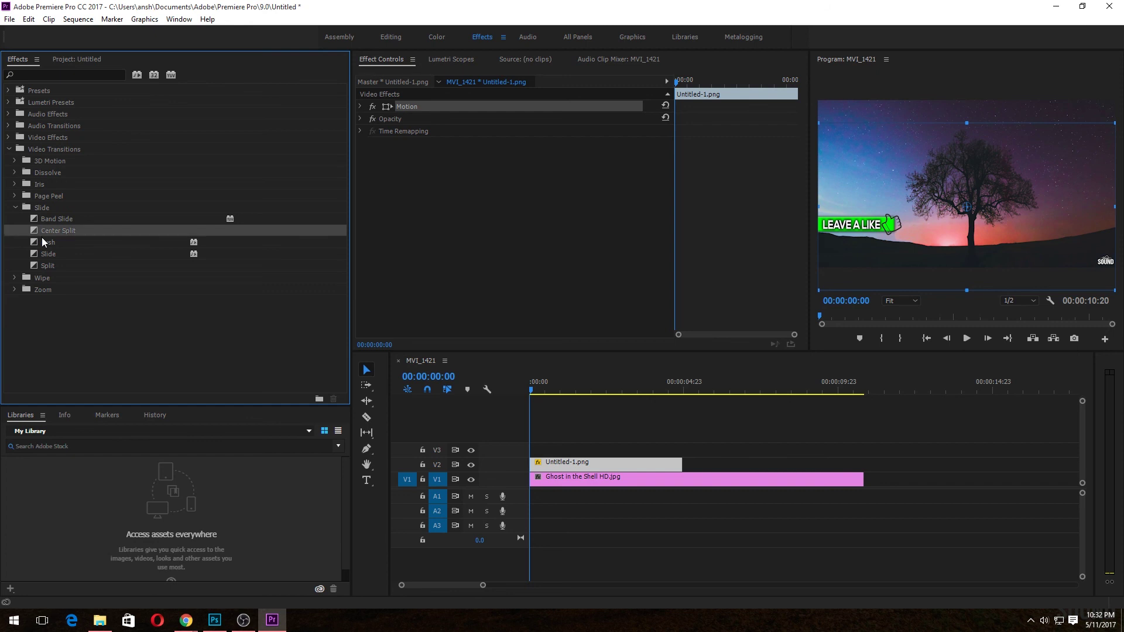
left_click_drag(33, 242, 539, 461)
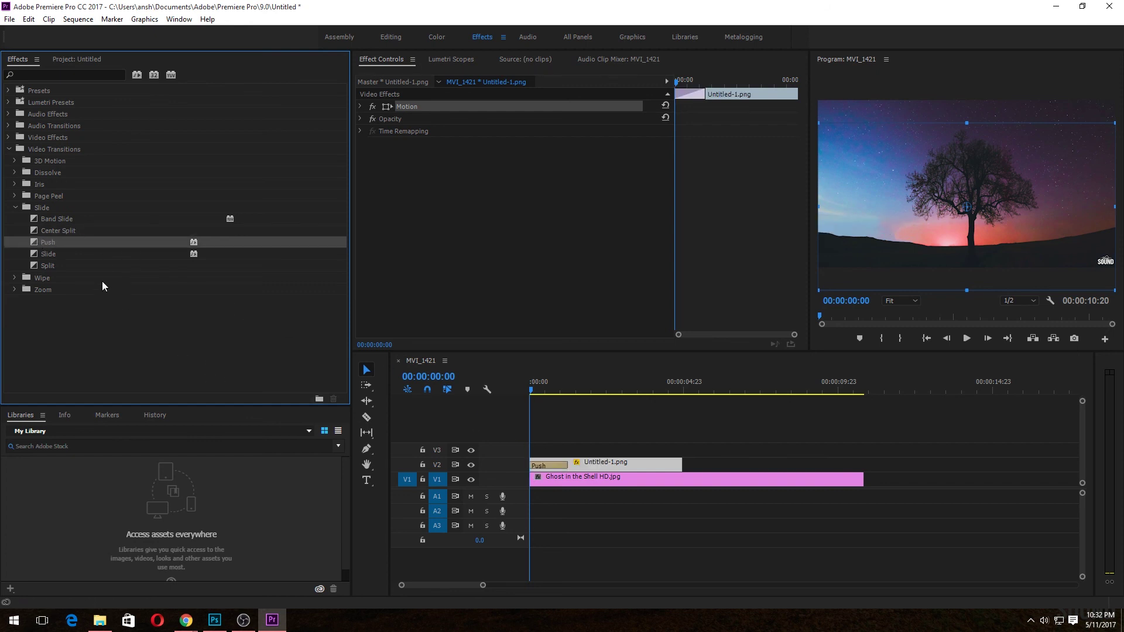
key("space")
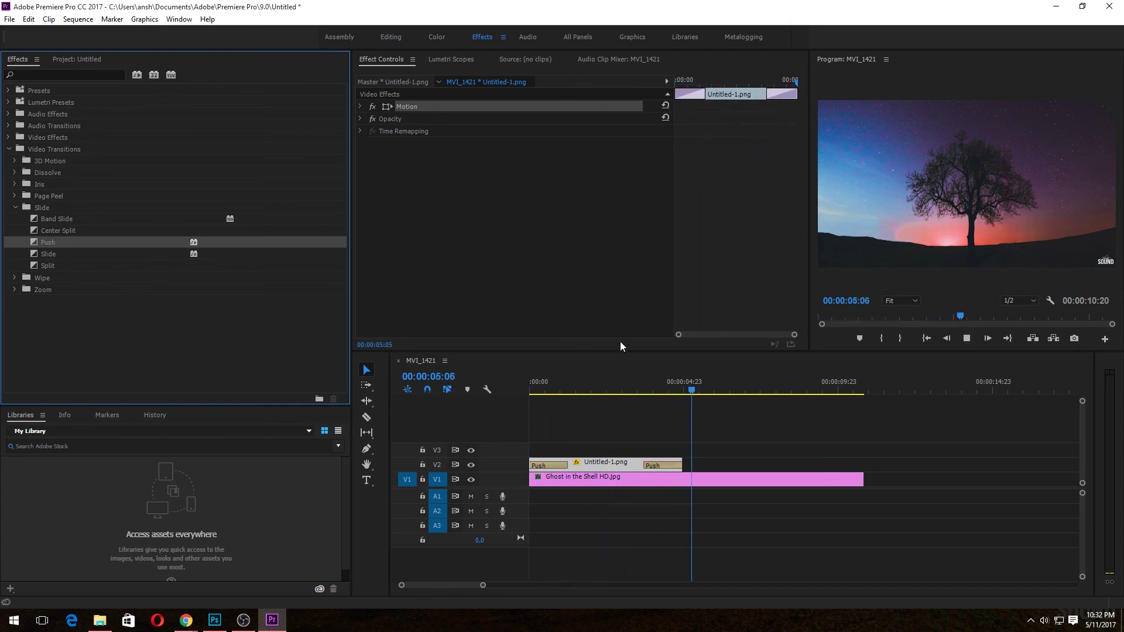
key("space")
left_click(689, 481)
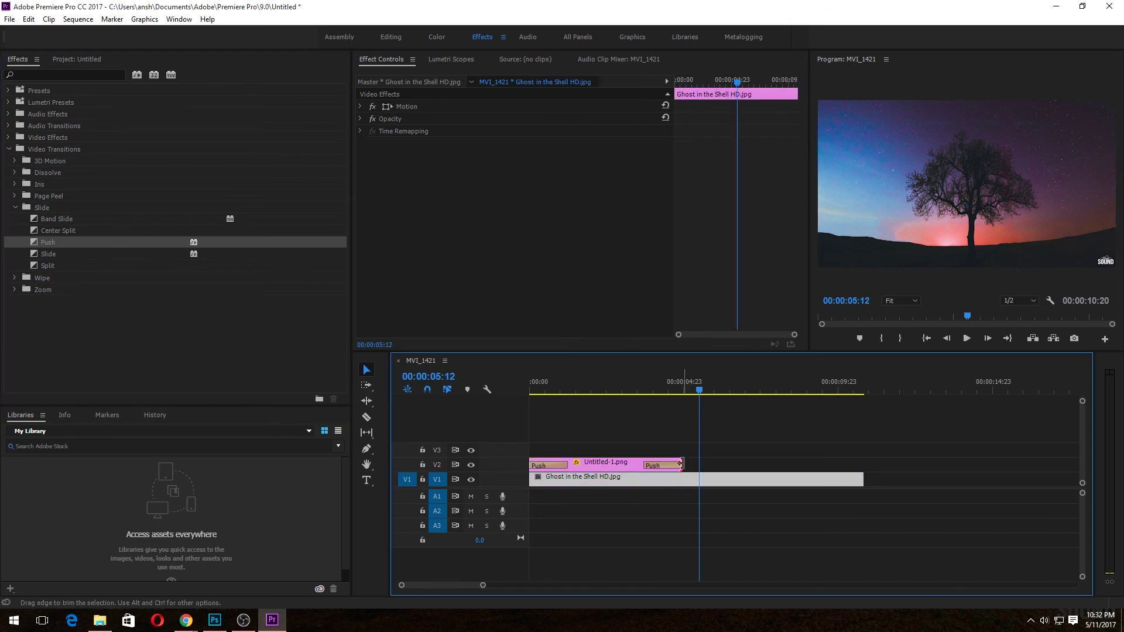
Step: Trim the V2 banner clip to under three seconds, previewing playback from the sequence start
left_click_drag(686, 463, 590, 465)
key("Home")
key("space")
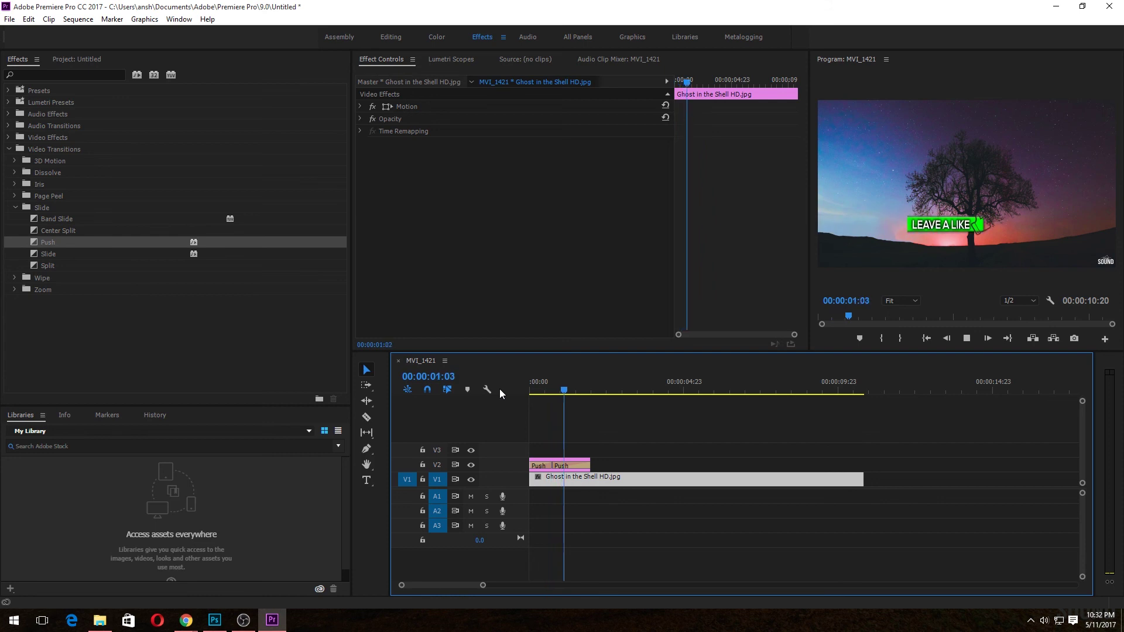
key("space")
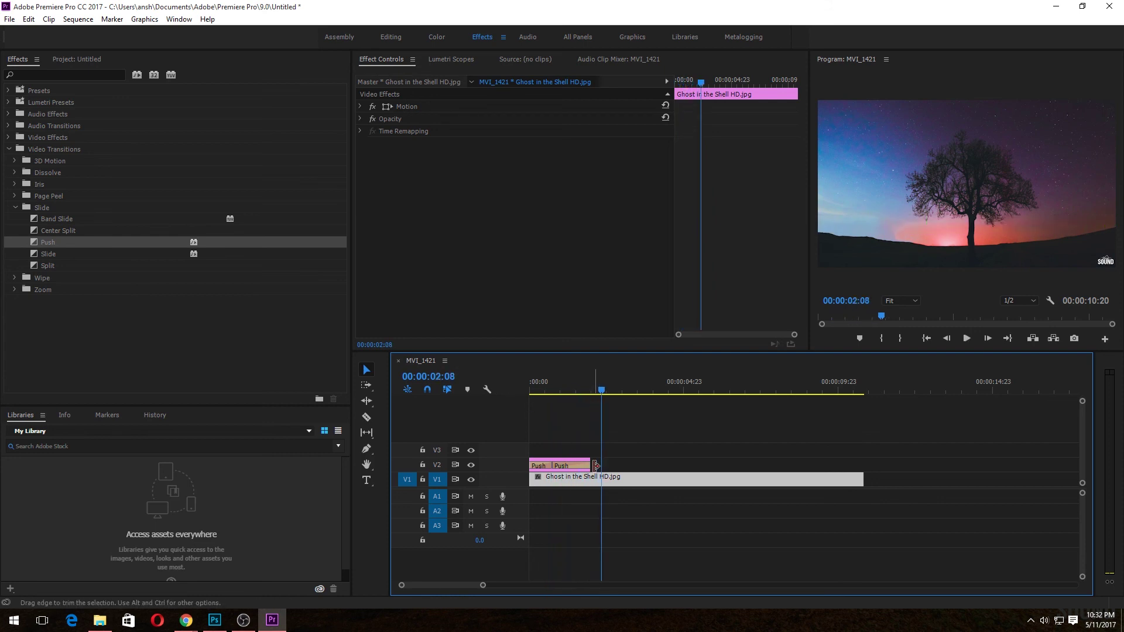
left_click_drag(599, 465, 572, 436)
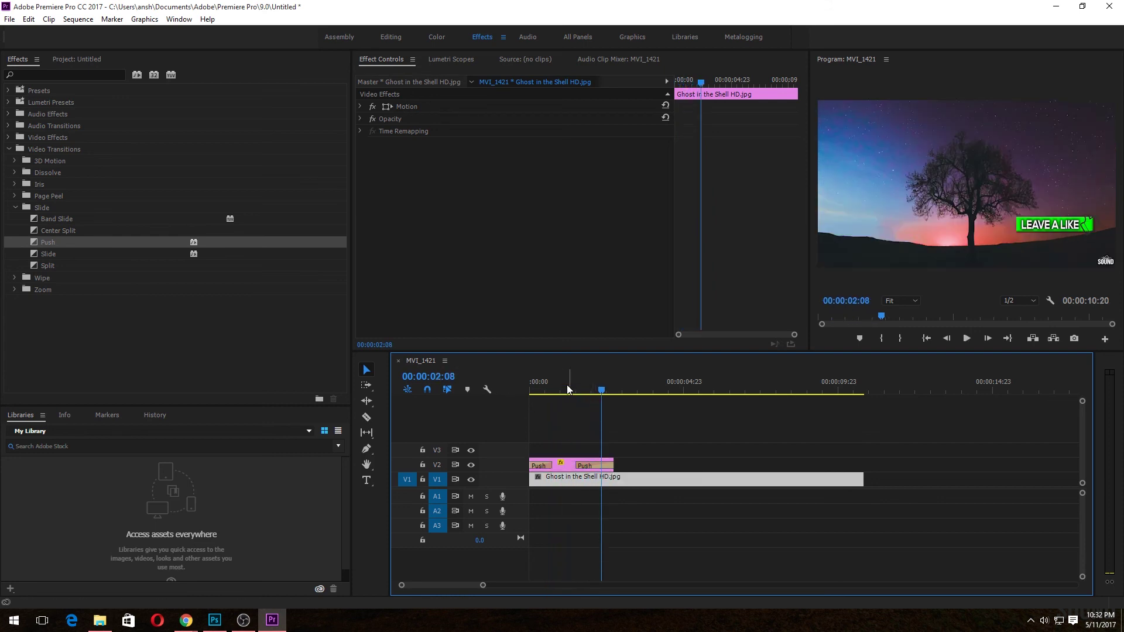
key("Home")
key("space")
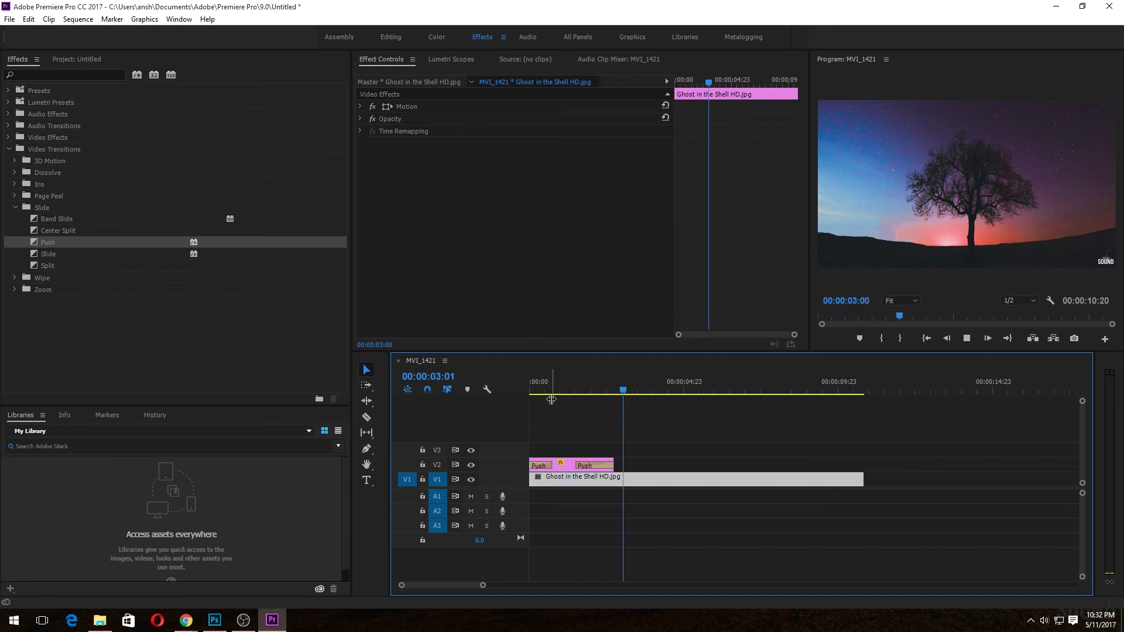
key("space")
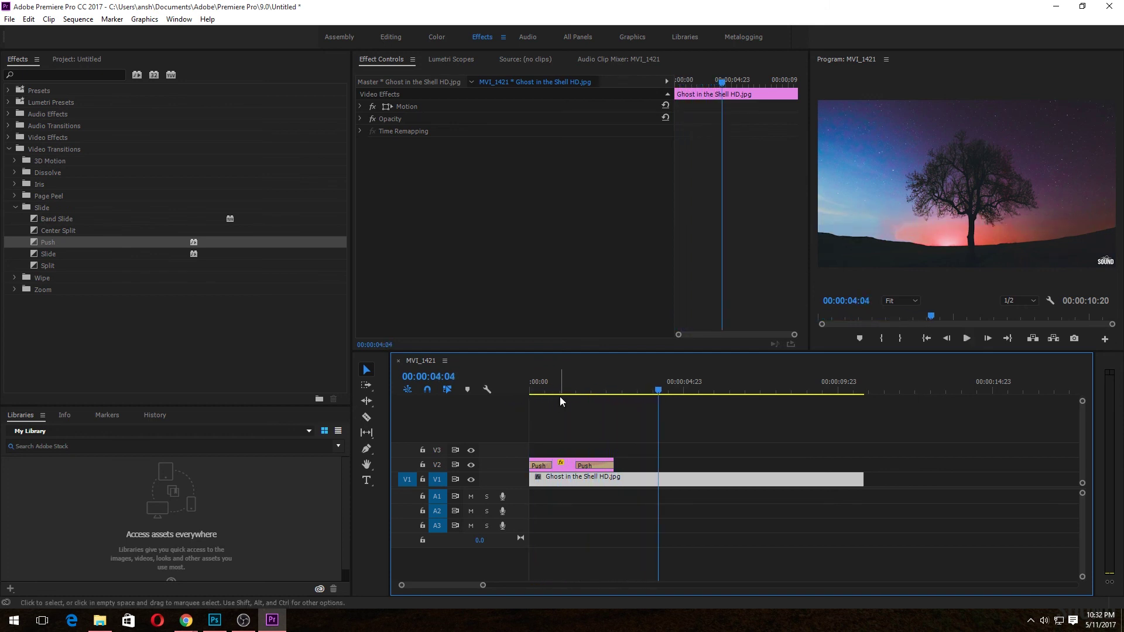